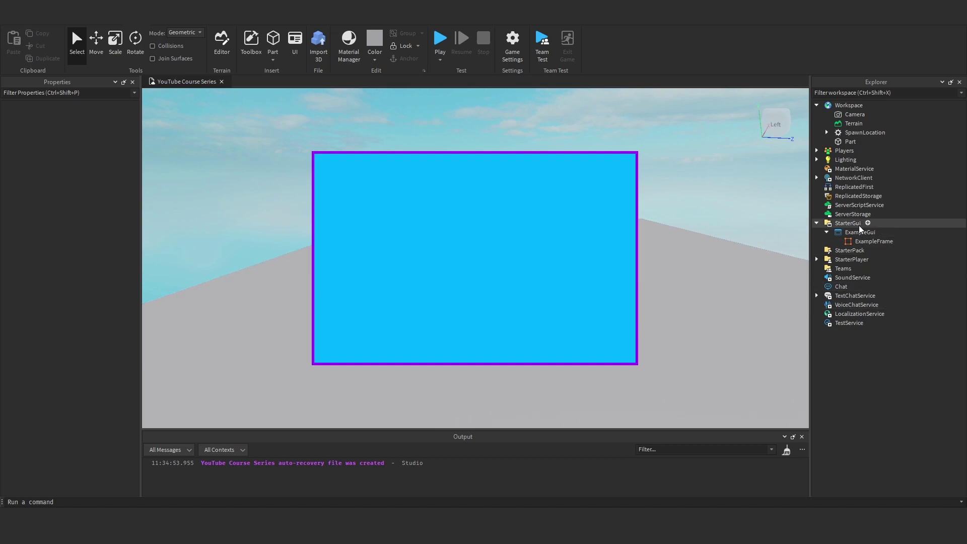
Insert a trial TextLabel into ExampleFrame and delete it
click(900, 241)
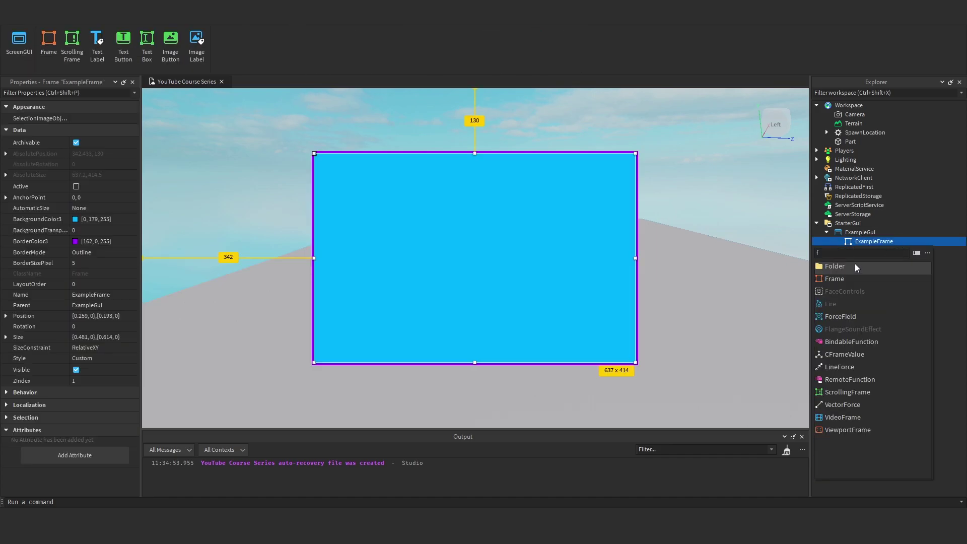
text(te)
click(850, 265)
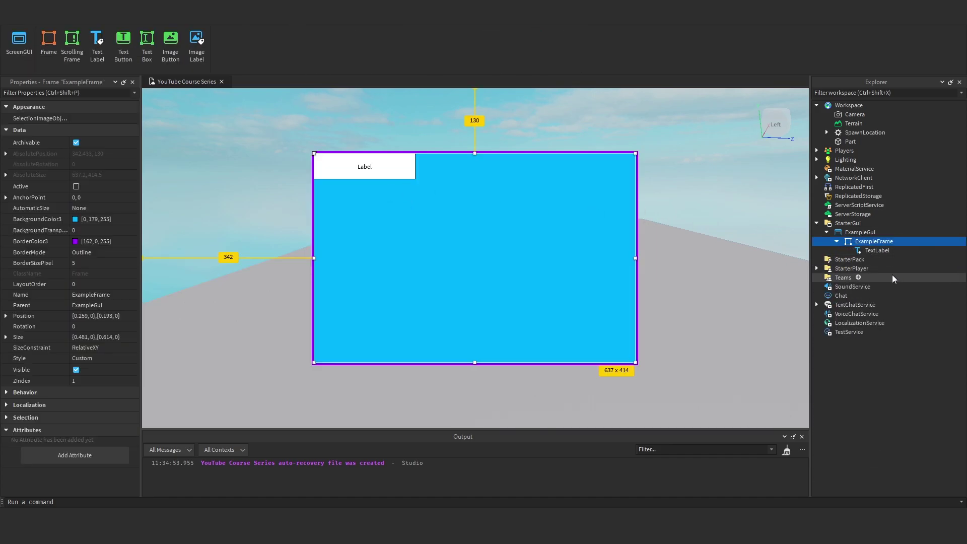
key(Delete)
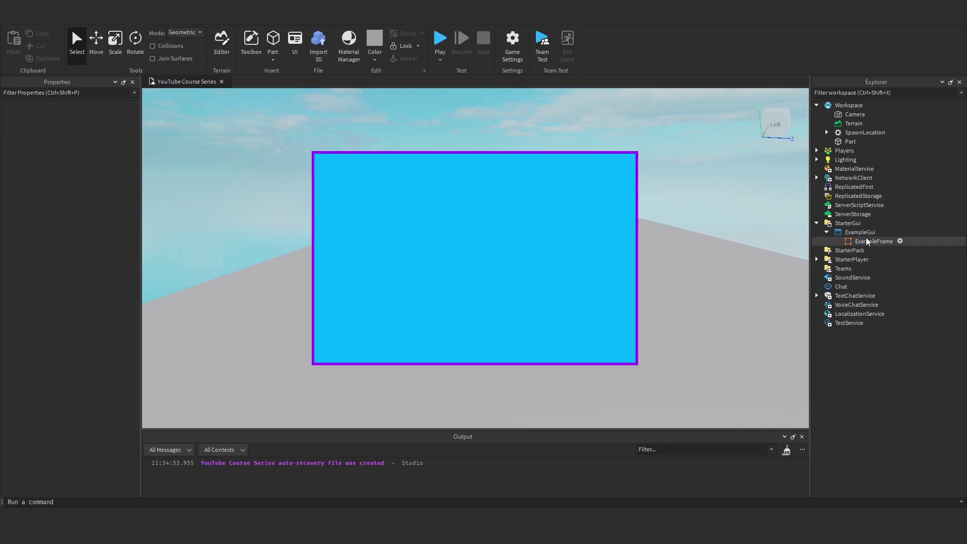
Delete ExampleFrame, try inserting a TextButton and a TextLabel directly into ExampleGui, and undo these changes
click(866, 240)
key(Delete)
click(881, 232)
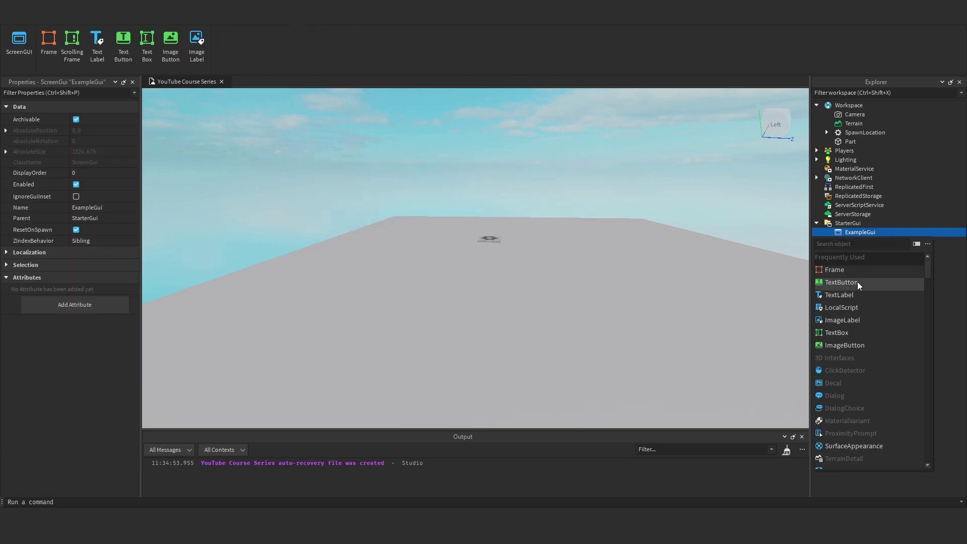
click(857, 281)
key(ctrl+z)
click(880, 233)
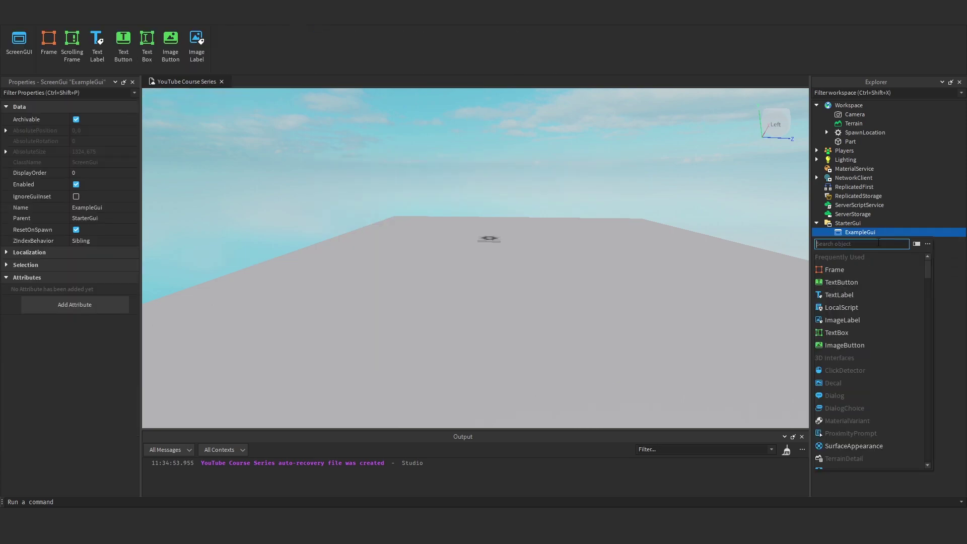
click(862, 294)
click(865, 241)
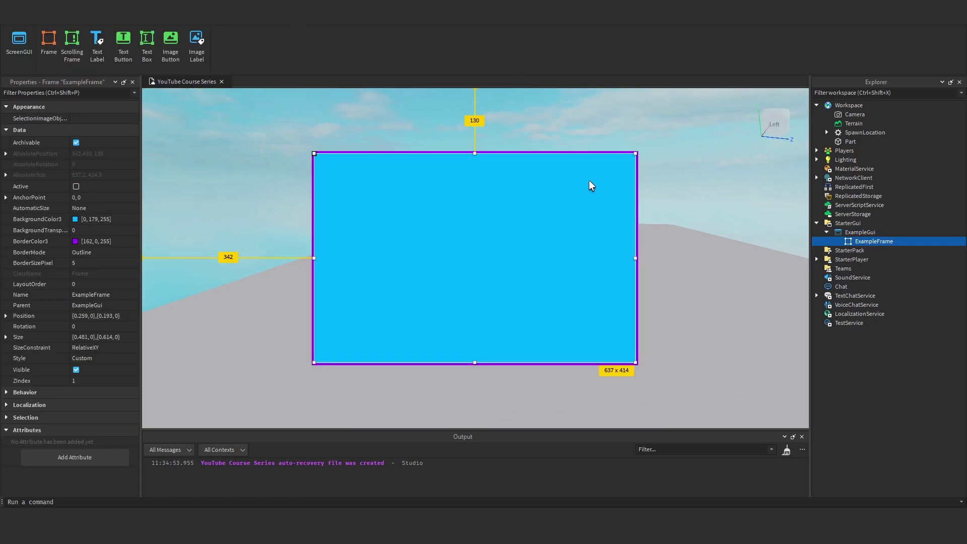
Insert a TextLabel into ExampleFrame
click(898, 241)
click(871, 279)
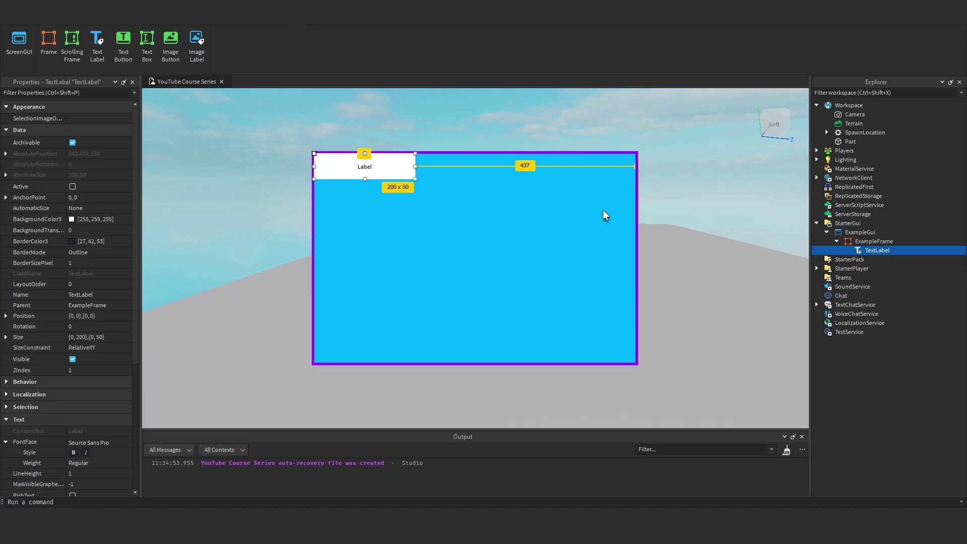
Set the new label's size to {1, 0},{0.4, 0} and shorten its height to about 98 pixels
click(105, 337)
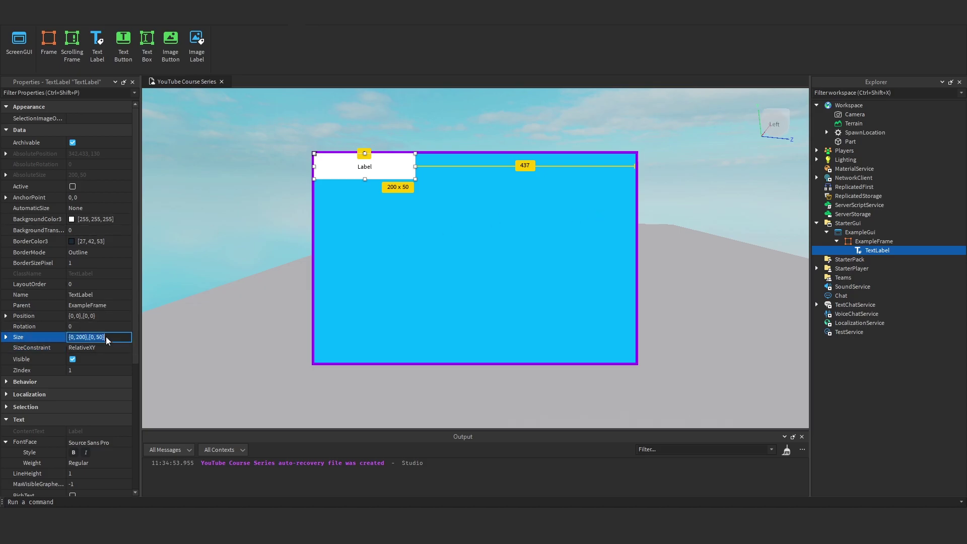
text(1, 0},{0.4, 0)
key(Return)
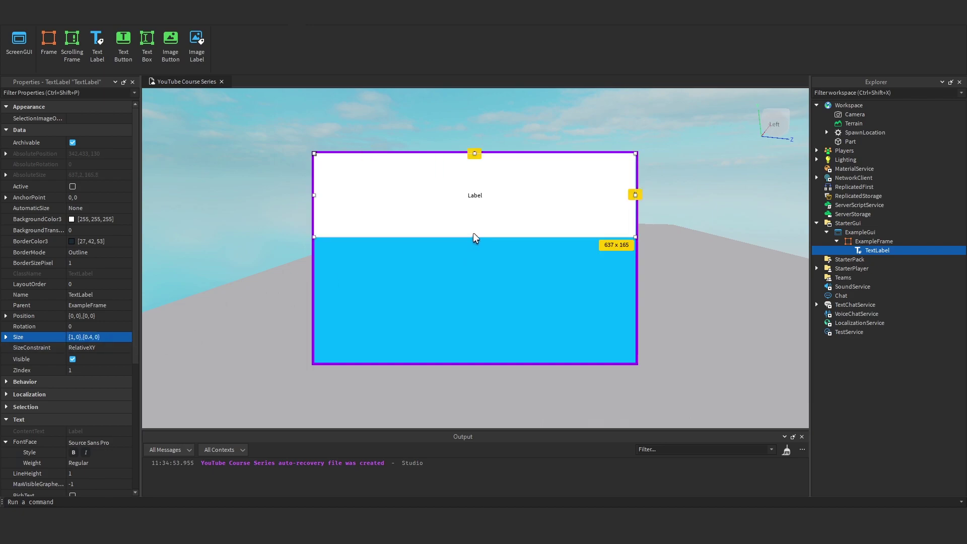
drag(475, 237, 476, 204)
right_drag(656, 228, 697, 216)
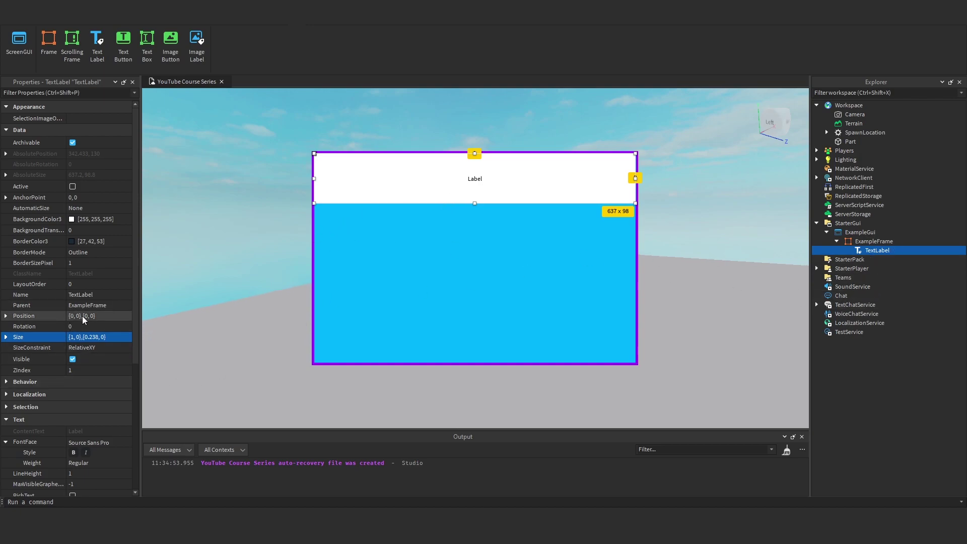
Set the label's background color to the light cyan 0, 208, 255
click(71, 219)
drag(504, 158, 697, 263)
drag(700, 287, 718, 279)
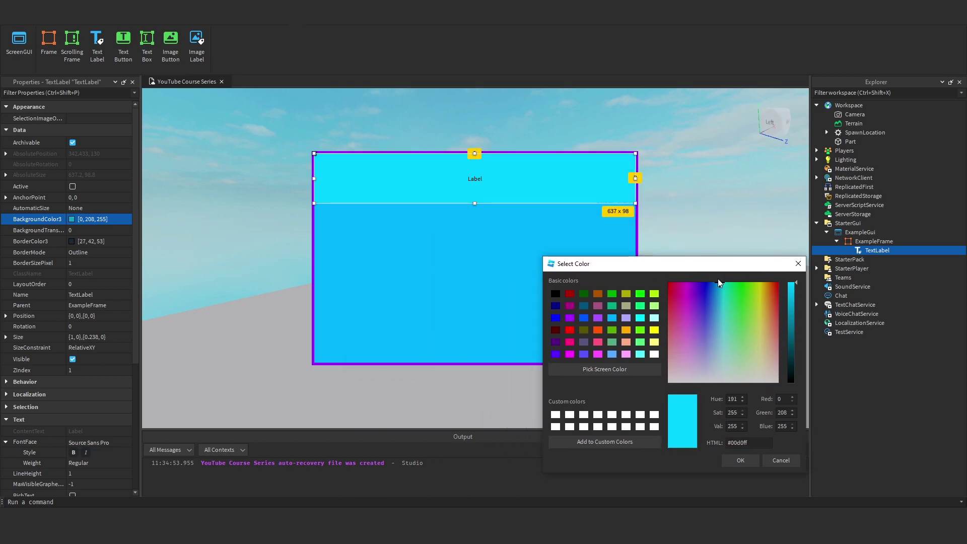
click(740, 461)
Set the TextLabel's BorderSizePixel to 0
click(734, 251)
right_drag(734, 251, 785, 251)
click(874, 251)
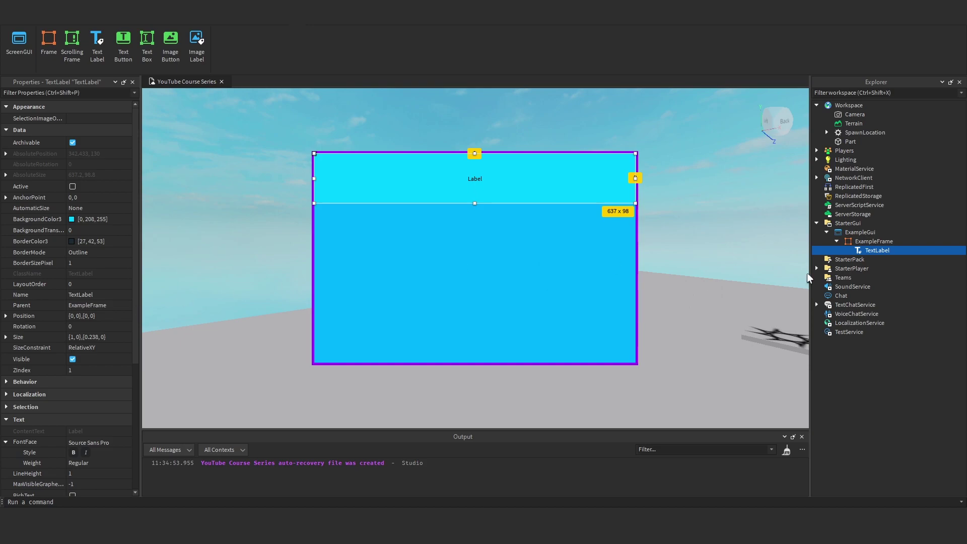
click(91, 263)
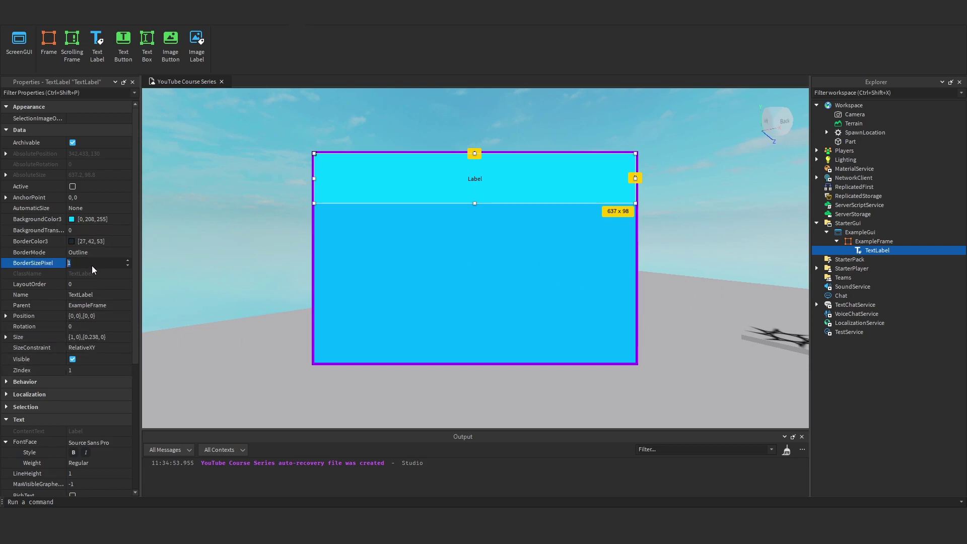
click(234, 194)
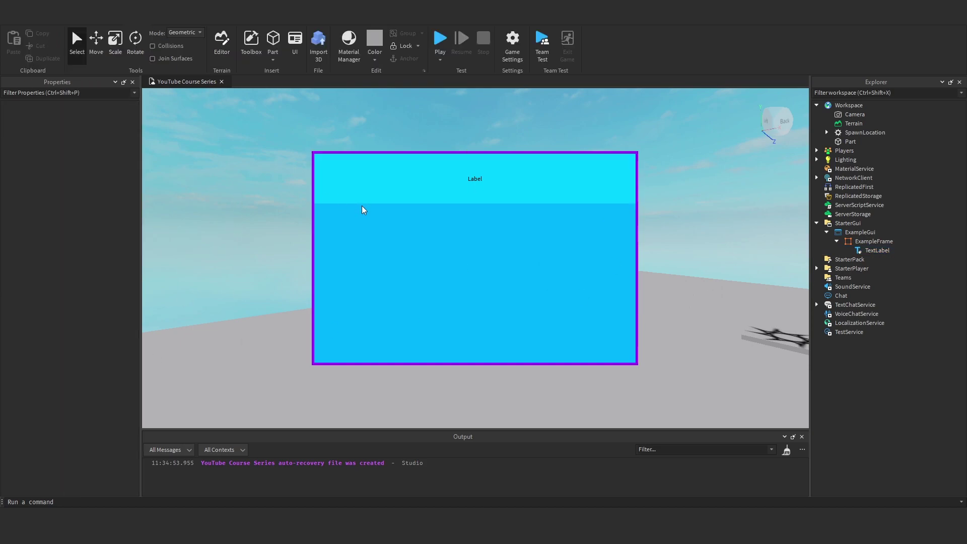
Try BackgroundTransparency values of 1 and 0.5 on the TextLabel and set it back to 0
click(869, 250)
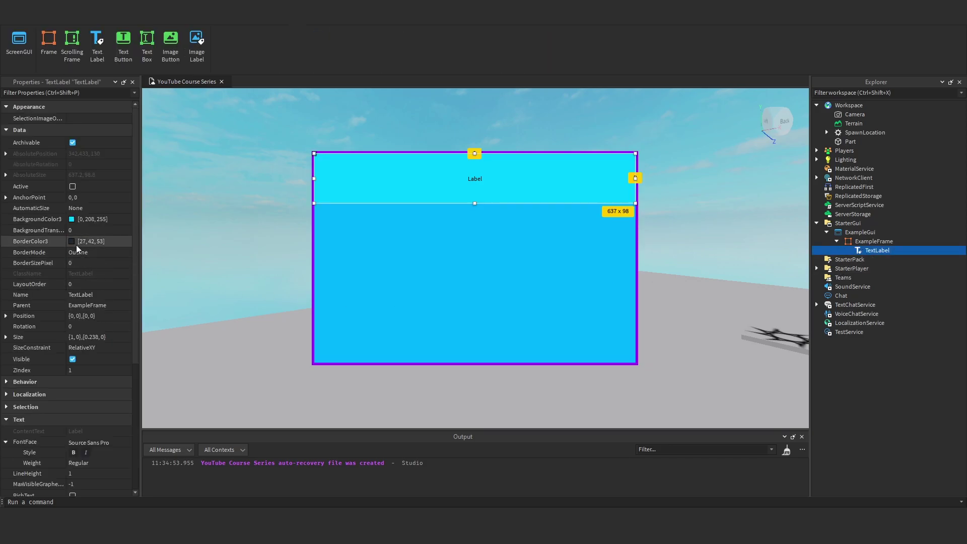
click(78, 231)
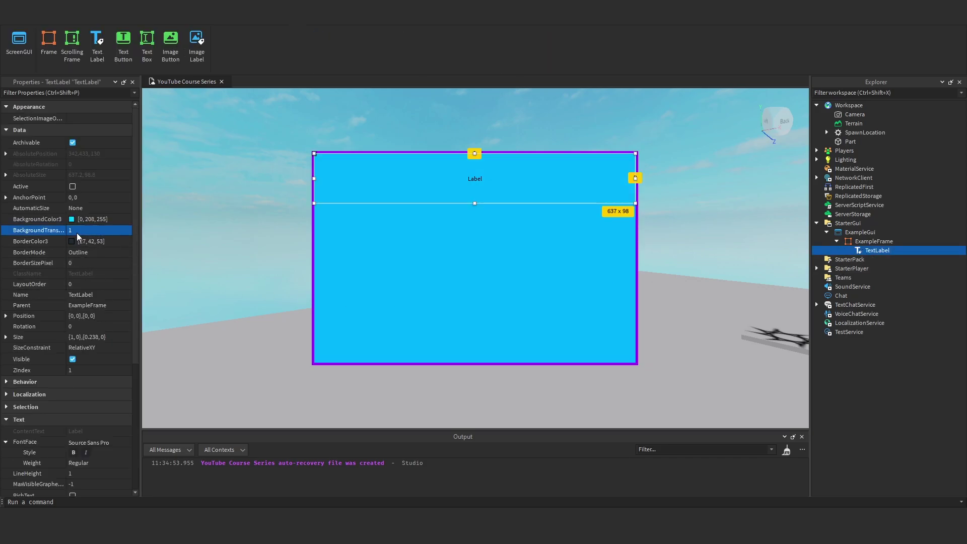
click(195, 227)
click(878, 250)
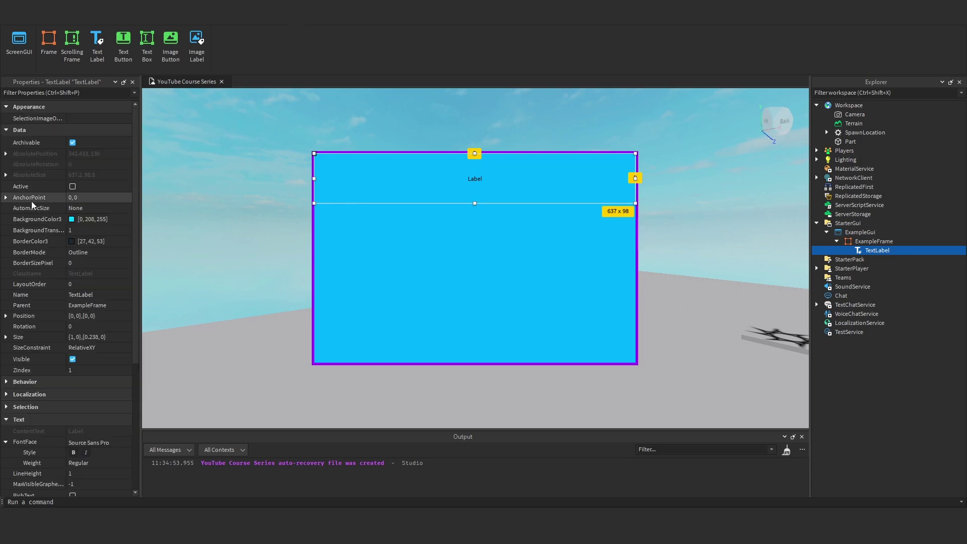
click(90, 229)
text(.5)
key(Return)
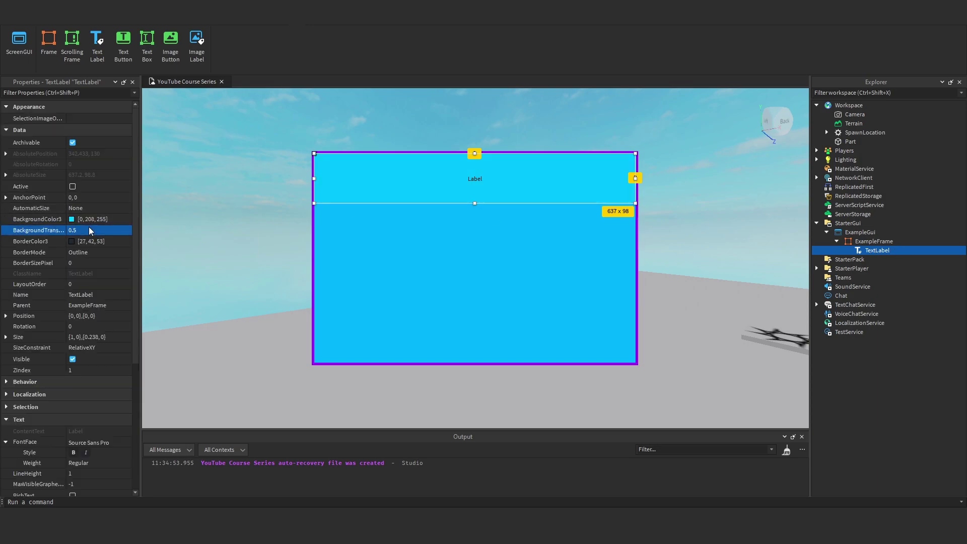
click(89, 229)
text(0)
key(Return)
click(271, 191)
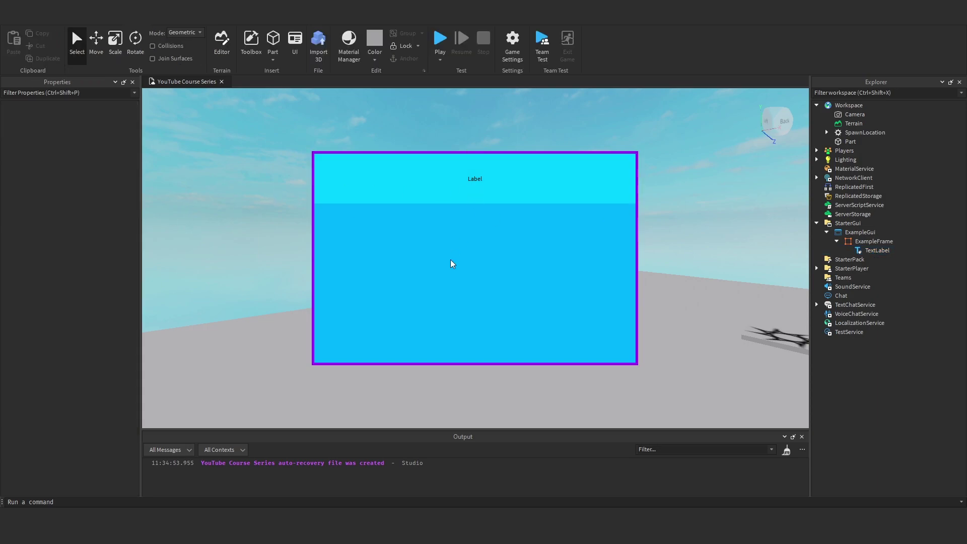
Rename the TextLabel inside ExampleFrame to Header
click(877, 250)
scroll(76, 325, down, 6)
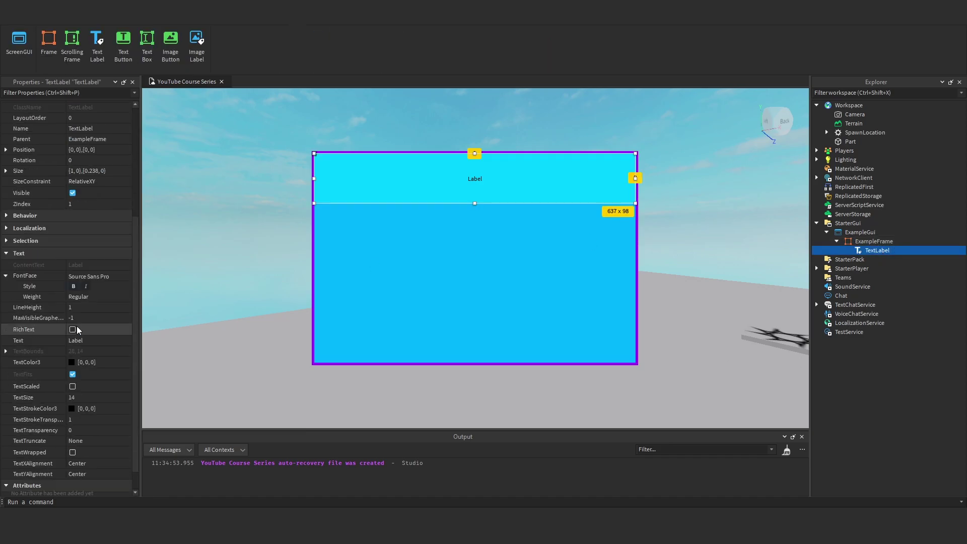
scroll(86, 282, up, 3)
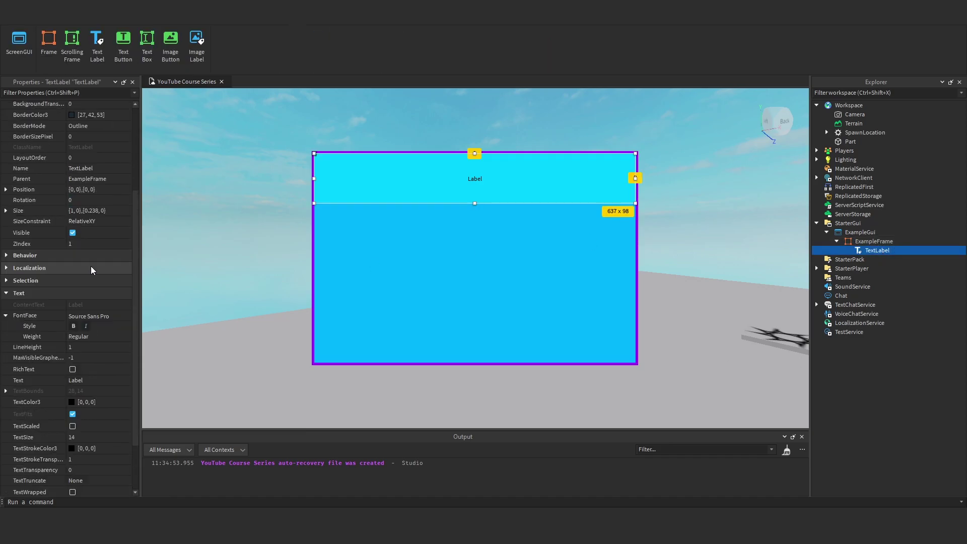
scroll(62, 240, up, 3)
click(79, 235)
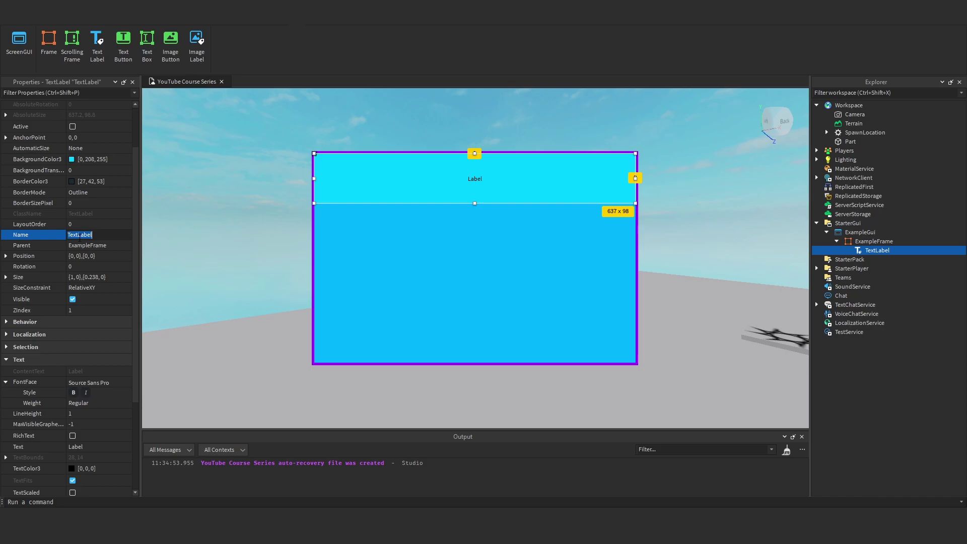
text(Header)
key(Return)
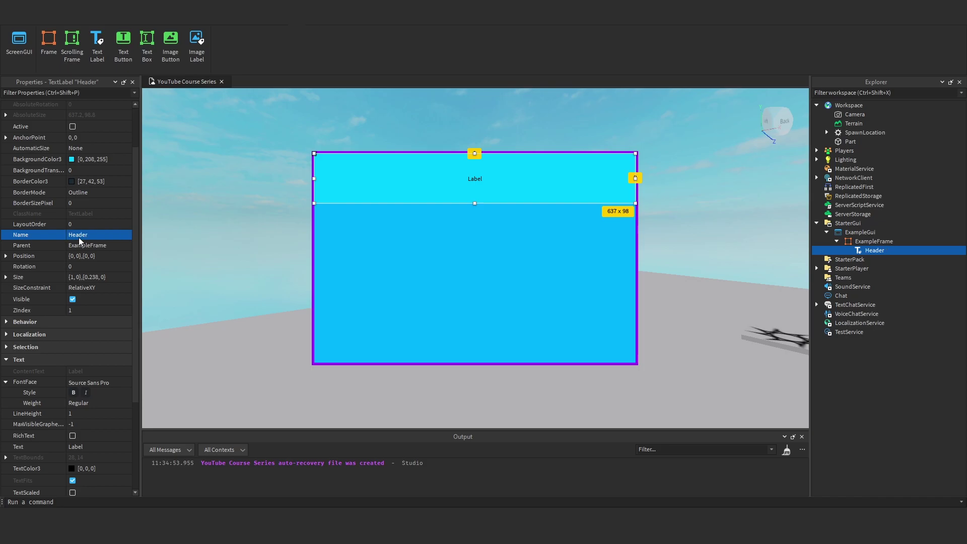
Look through the Header label's Behavior properties and the fonts available for FontFace
scroll(81, 287, down, 5)
scroll(81, 287, down, 2)
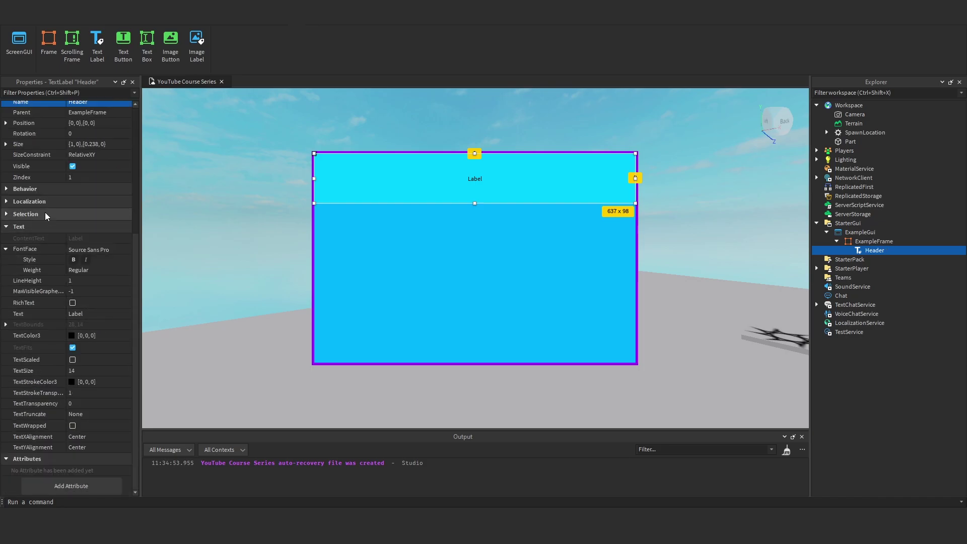
click(6, 191)
click(7, 191)
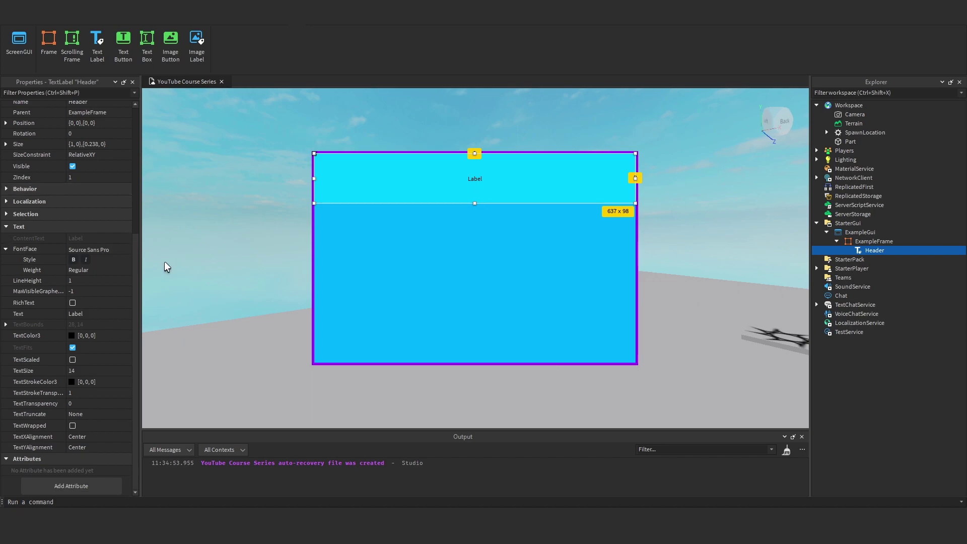
click(71, 252)
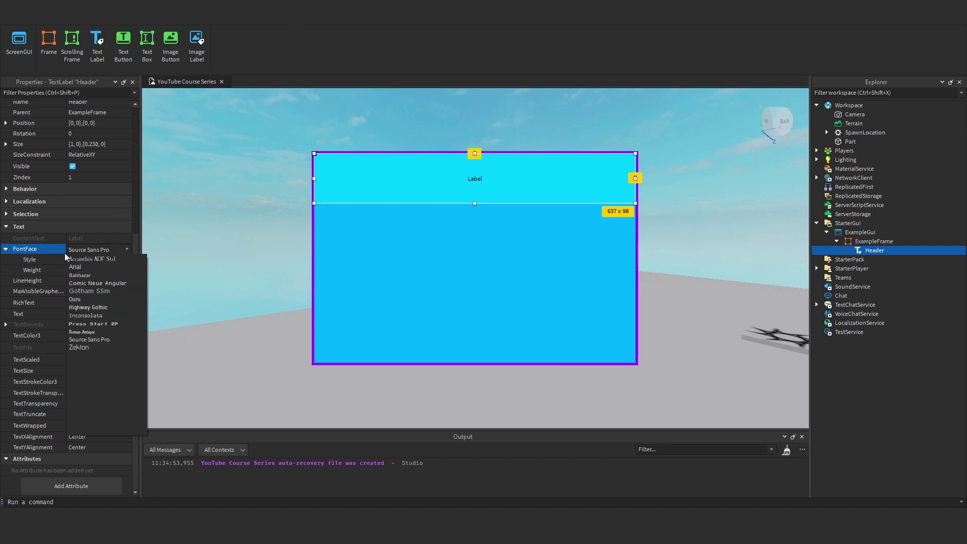
click(27, 248)
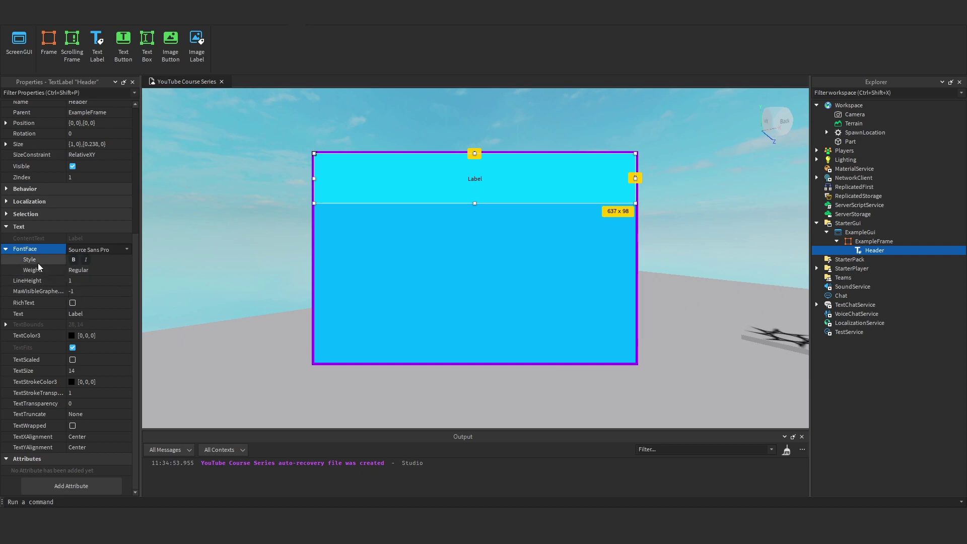
Change the Header label's text to "Subscribe to Driple Studios"
click(81, 314)
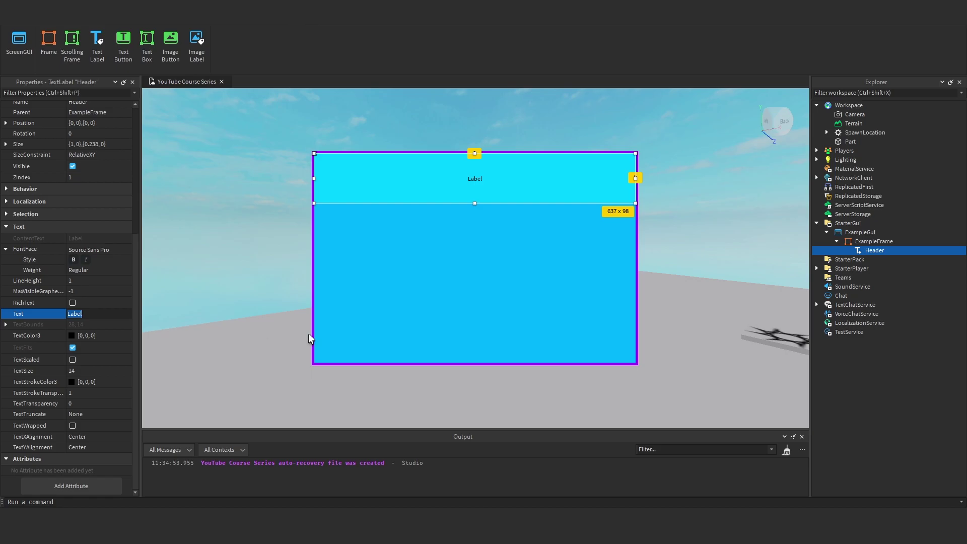
text(Subscribe to Driple Studios)
key(Return)
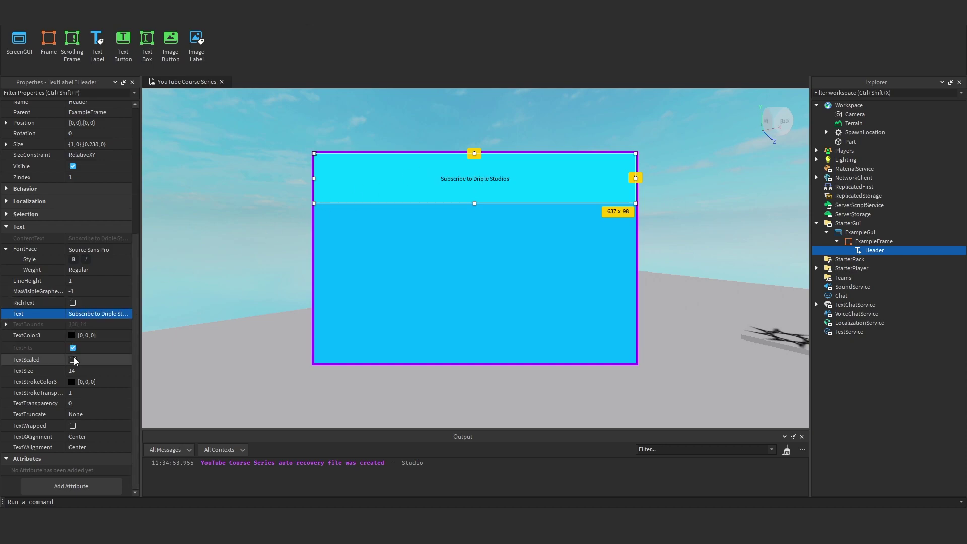
Set the Header label's text size to 30 and enable TextScaled
click(72, 359)
click(72, 359)
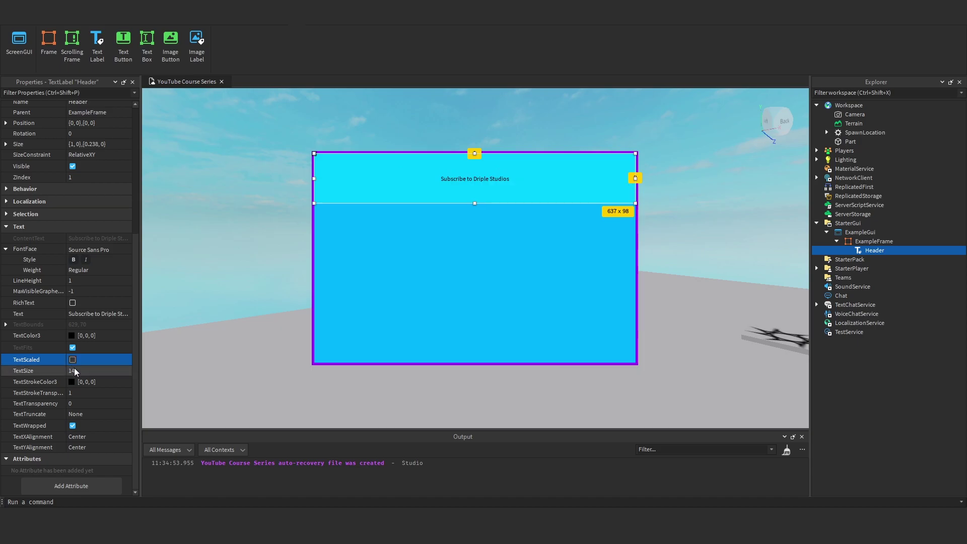
click(74, 370)
text(30)
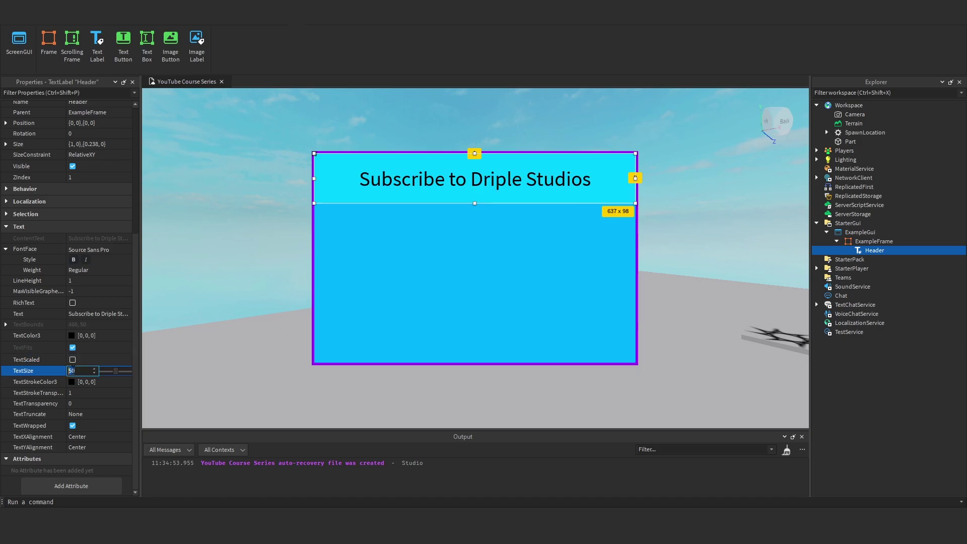
key(Return)
click(72, 359)
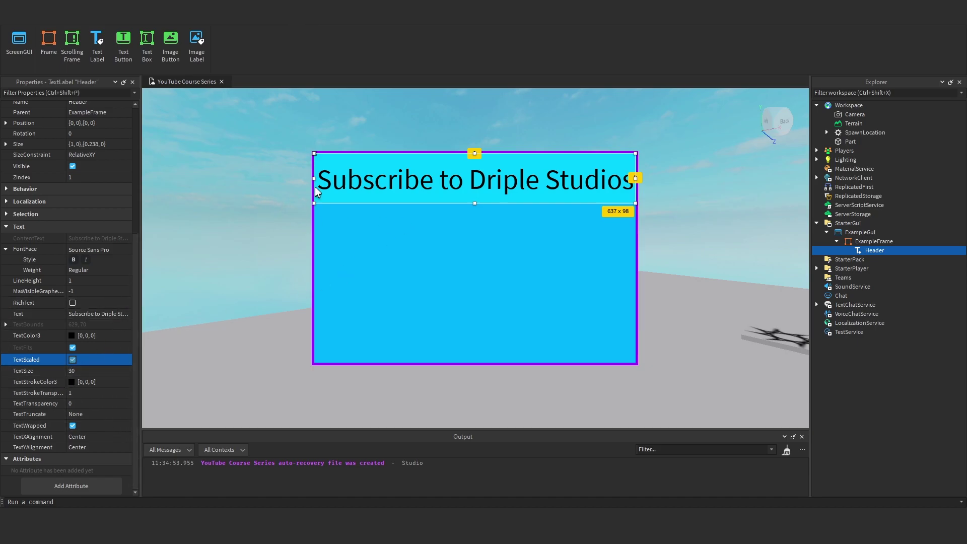
Set the Header label's text color to white (255, 255, 255)
click(72, 335)
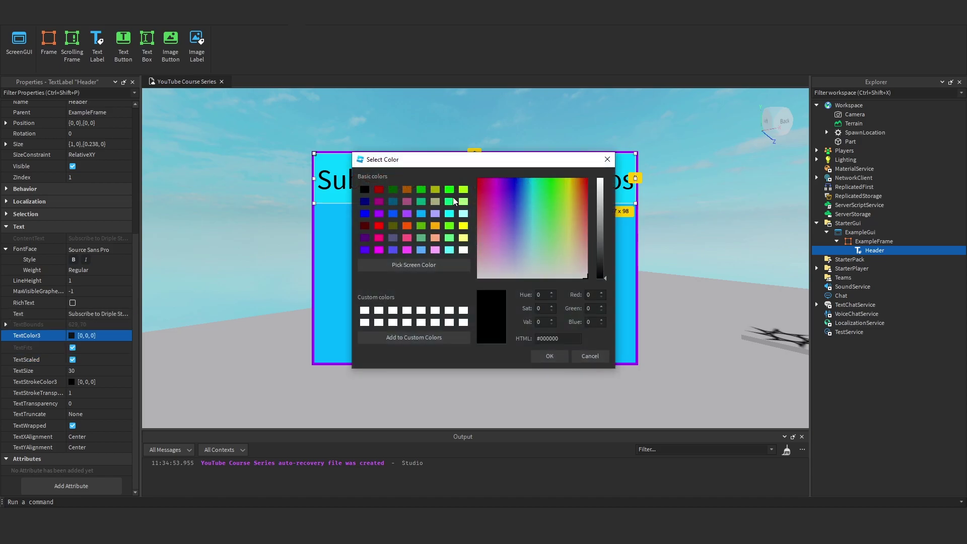
drag(610, 195, 607, 164)
click(550, 355)
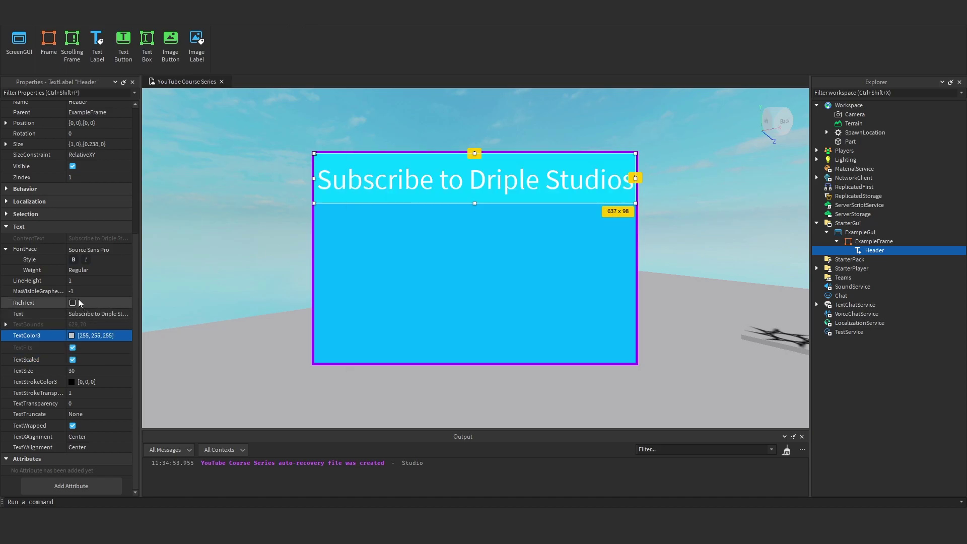
Toggle RichText on the Header label on and back off
click(73, 303)
click(73, 303)
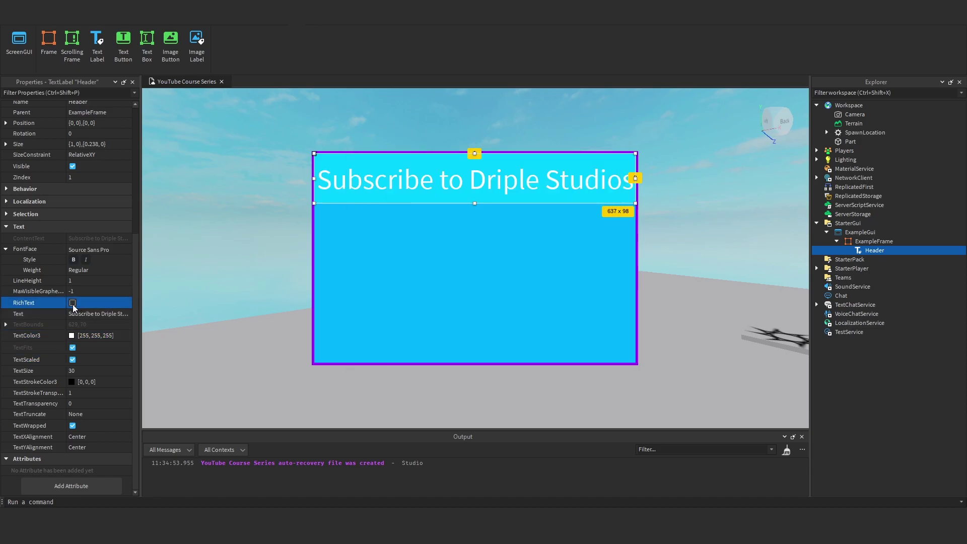
Try LineHeight values of 0 and 2 on the Header label, and restore it to 1
click(77, 283)
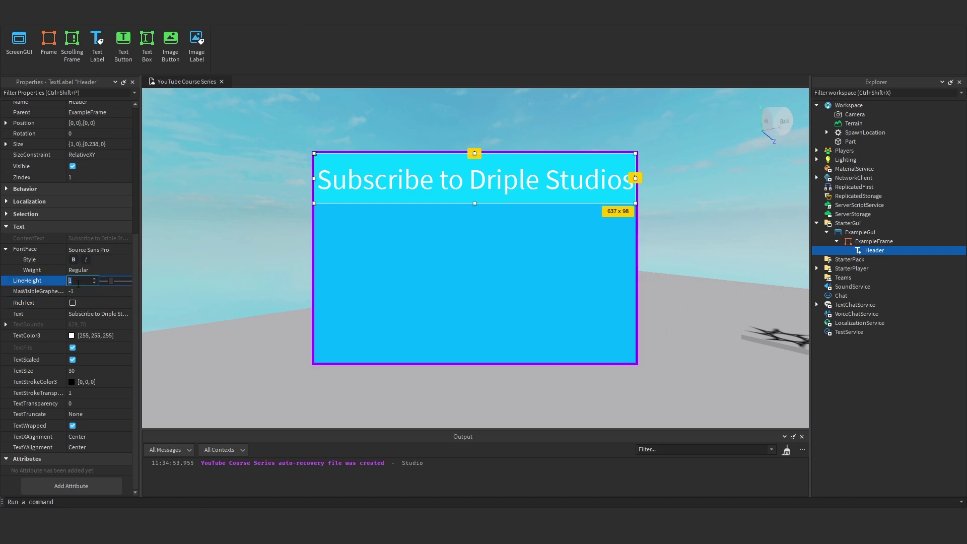
text(0)
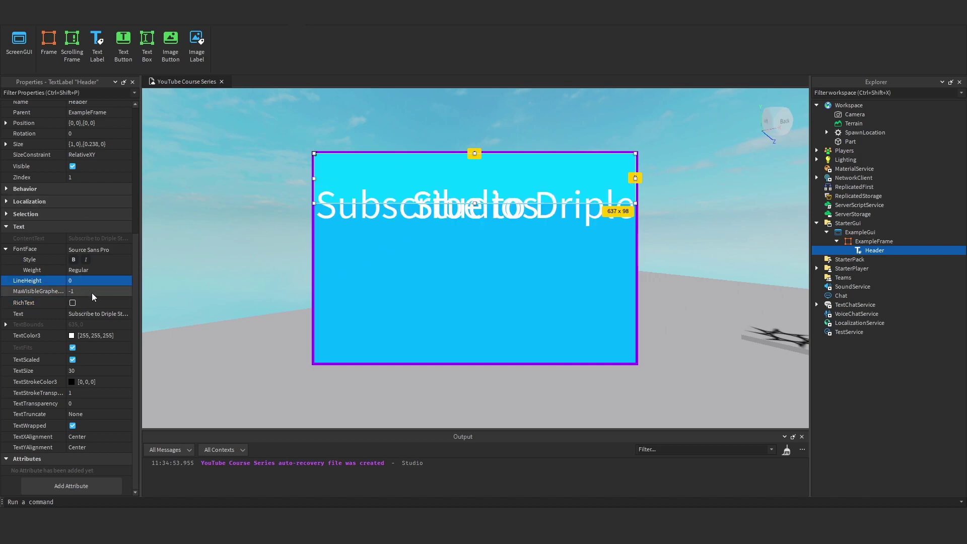
text(2)
key(Return)
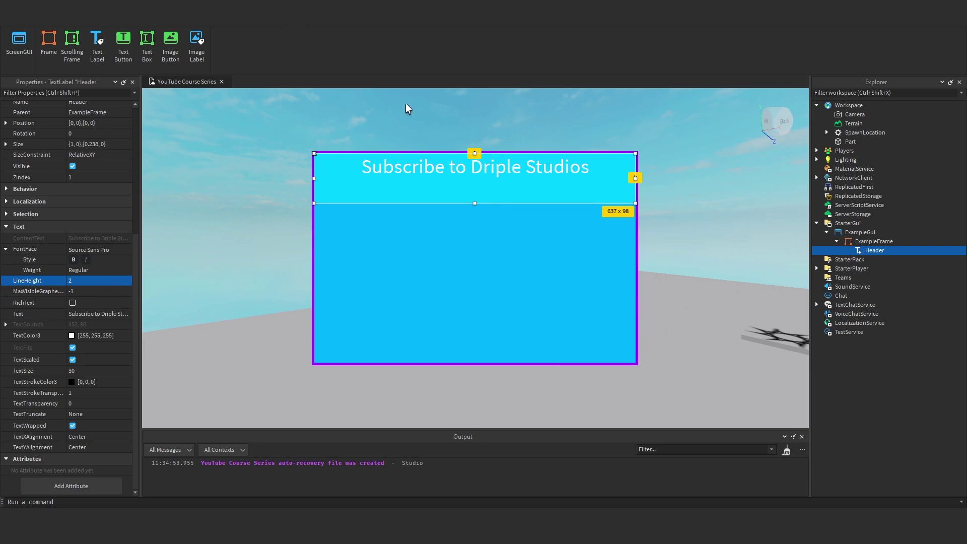
click(102, 281)
text(1)
key(Return)
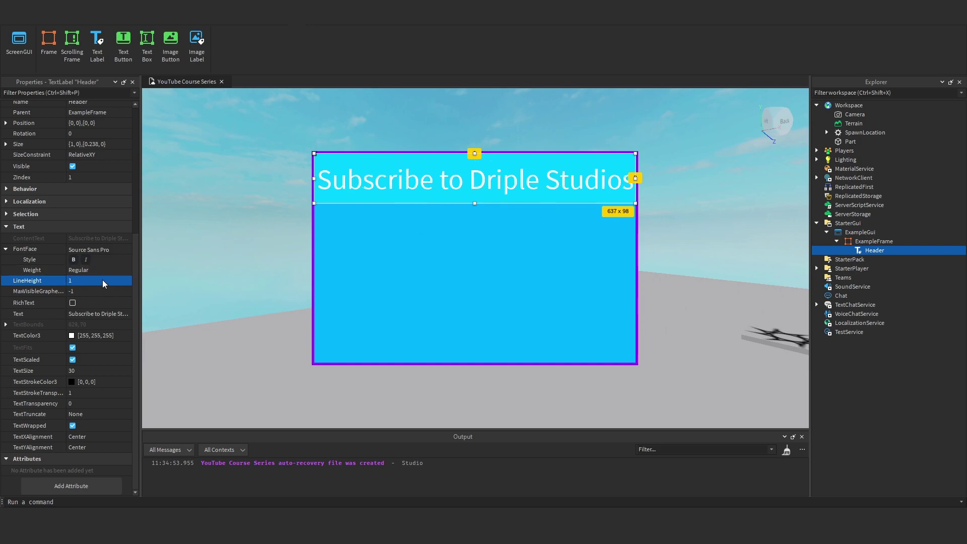
Set the Header label's font weight to Bold and toggle its italic style on and back off
click(84, 274)
click(83, 274)
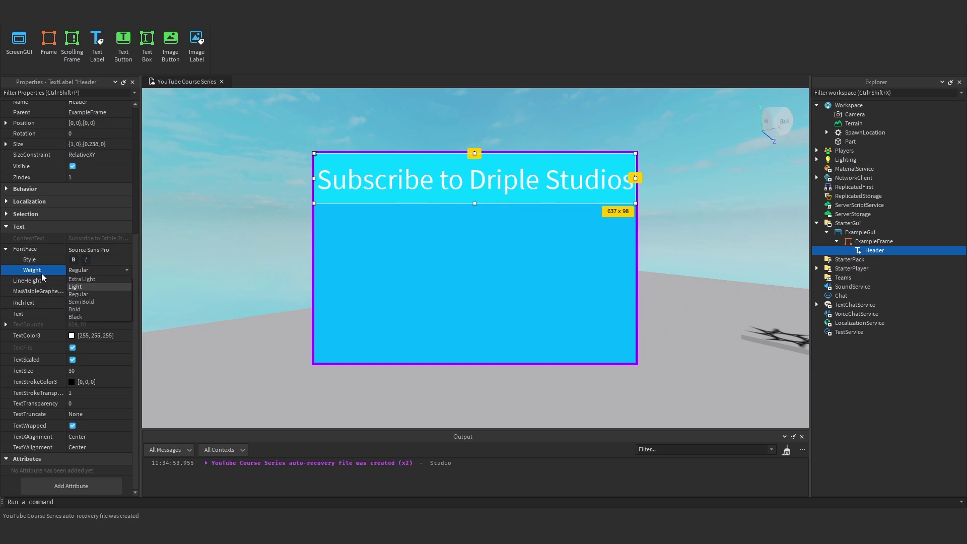
click(70, 310)
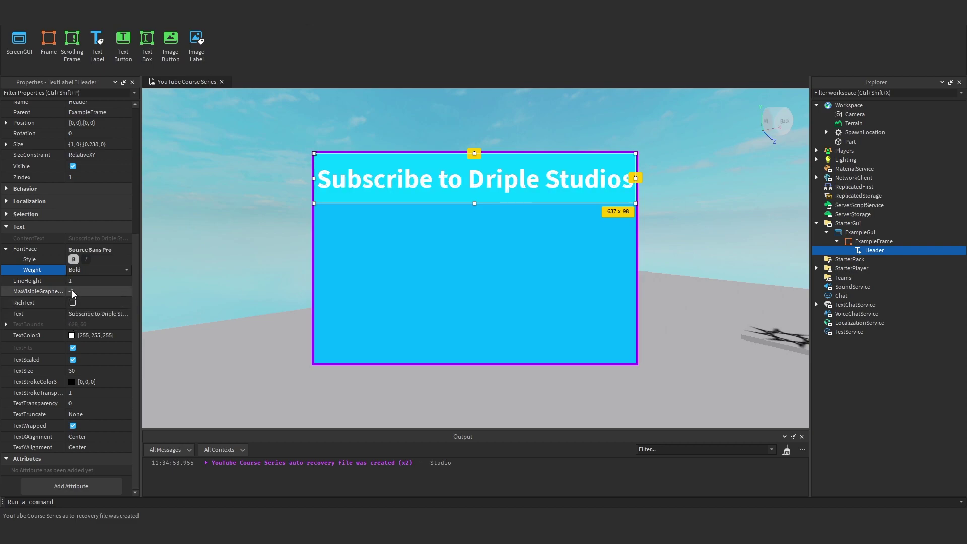
click(76, 271)
click(80, 309)
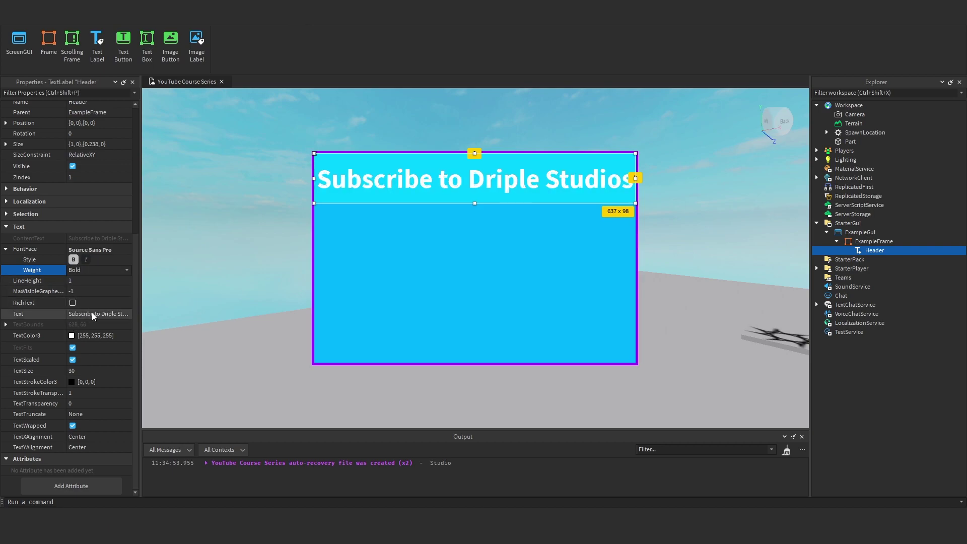
click(85, 259)
click(84, 259)
Change the Header label's font to Oswald, and toggle TextScaled off and back on
click(96, 249)
scroll(86, 278, up, 1)
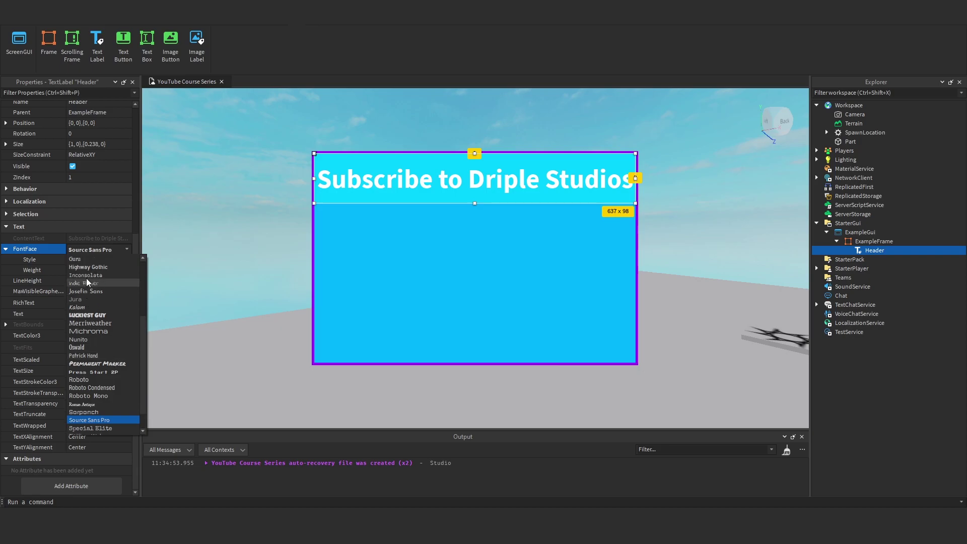
scroll(87, 278, down, 1)
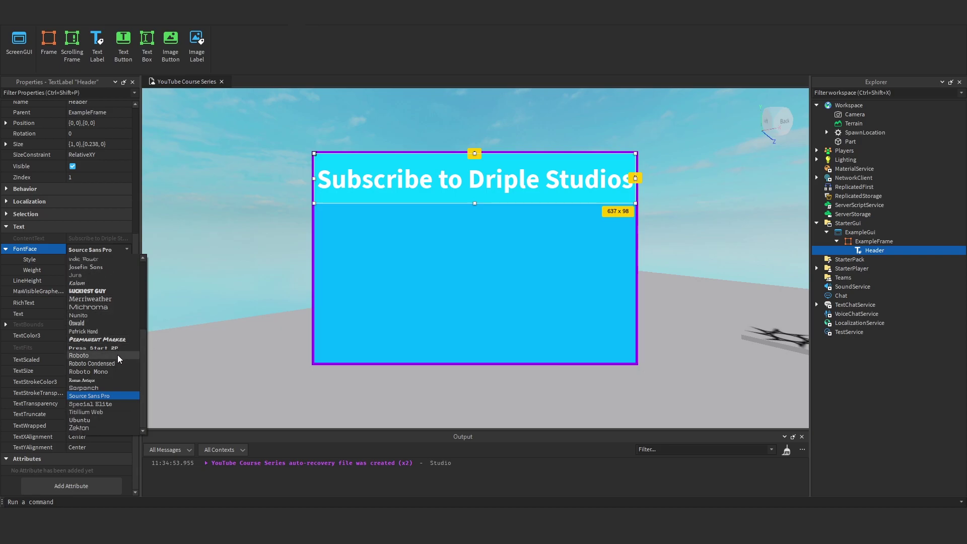
click(110, 323)
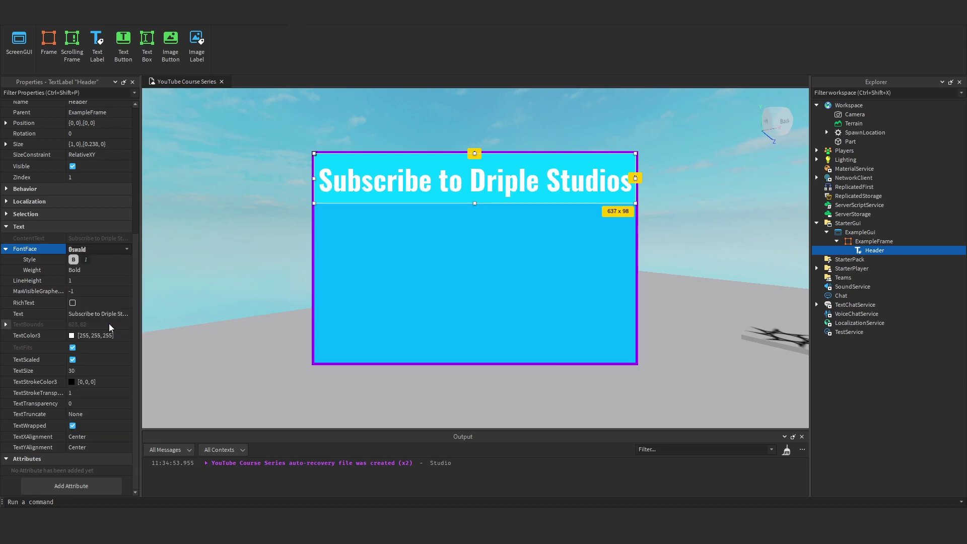
click(72, 360)
click(72, 360)
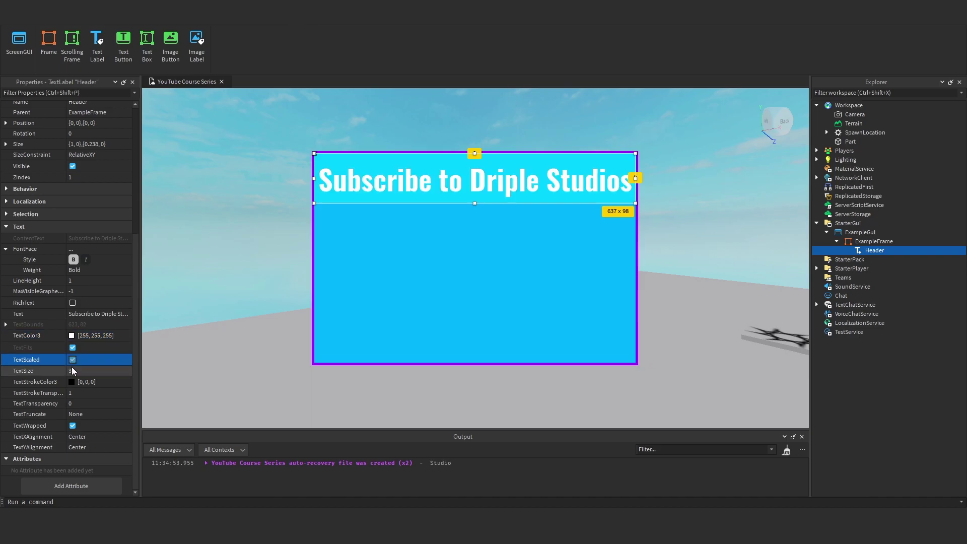
click(71, 382)
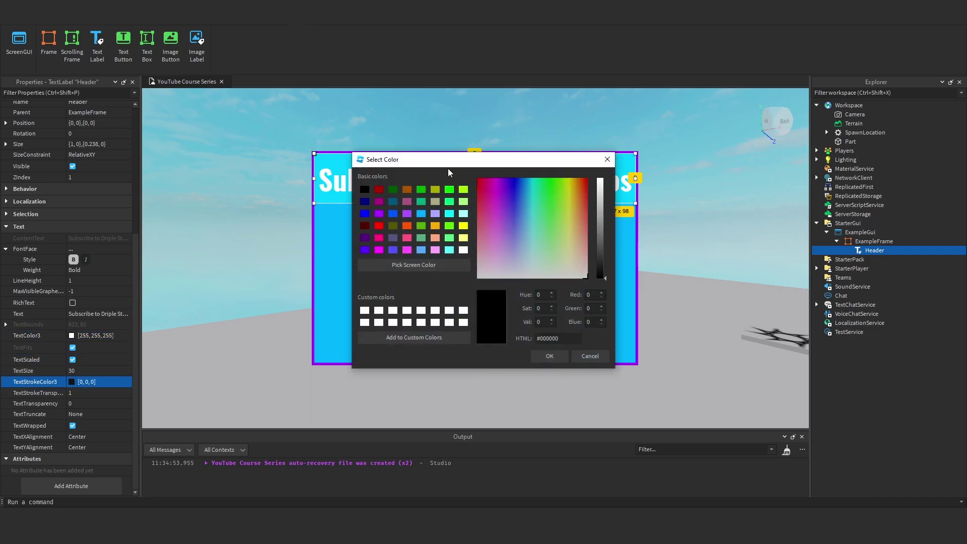
drag(449, 167, 588, 250)
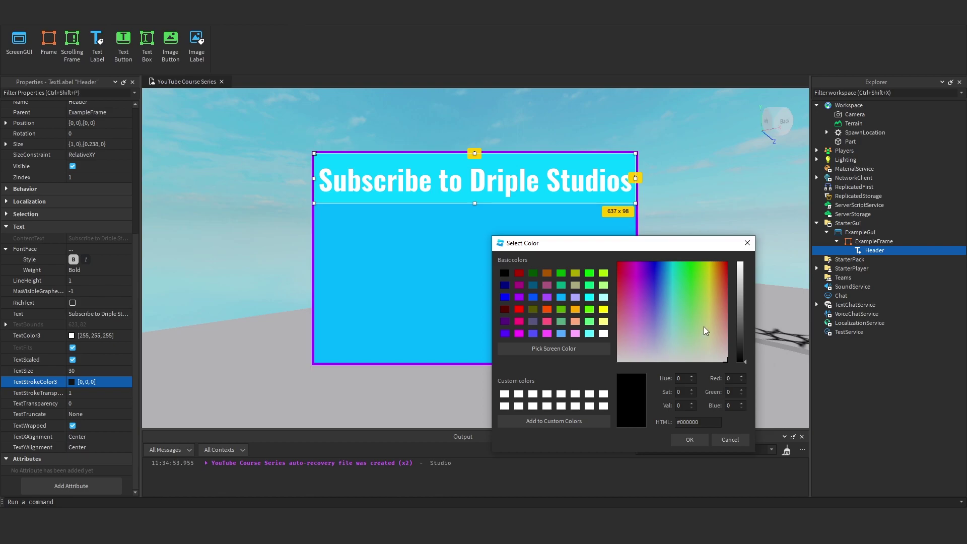
click(747, 244)
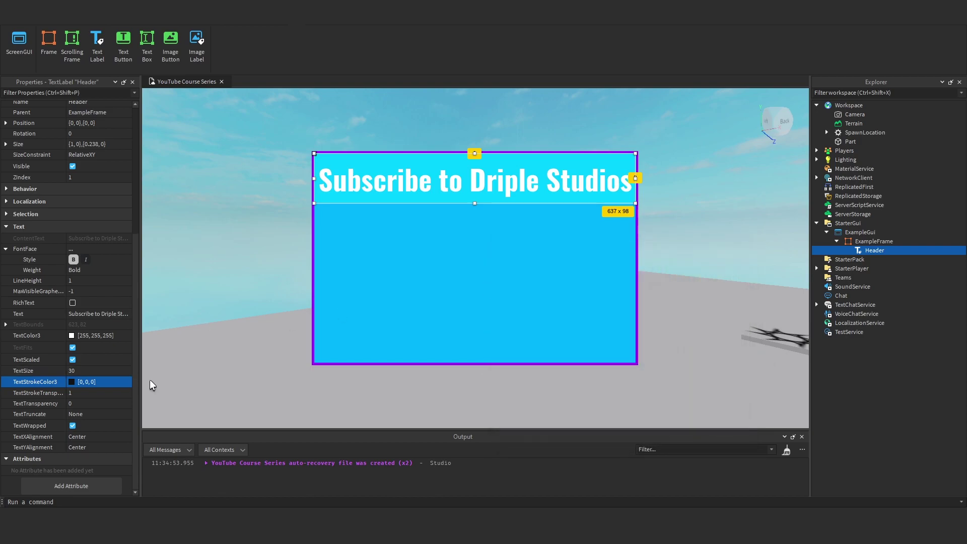
Set the Header label's text stroke transparency to 0 and confirm black (#000000) as its stroke color
click(122, 393)
text(0)
key(Return)
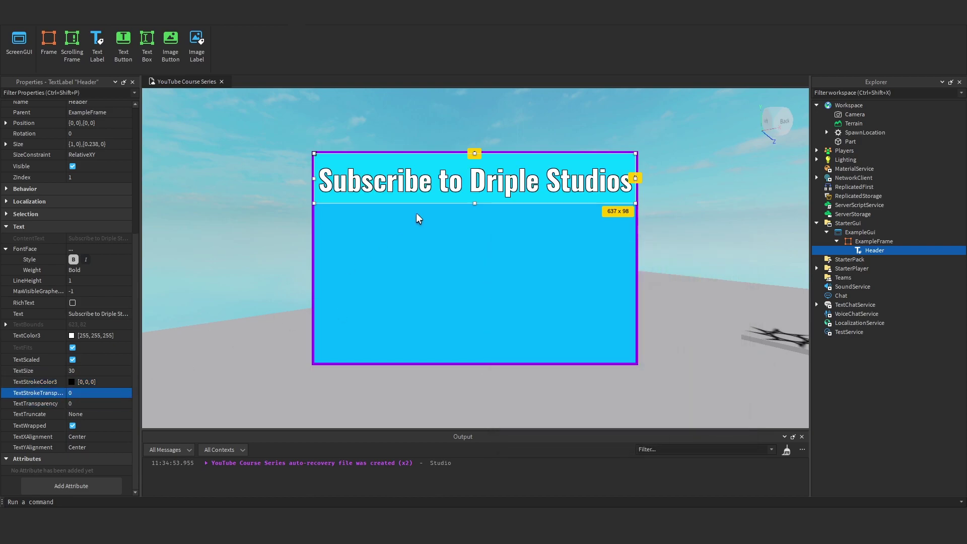
click(71, 382)
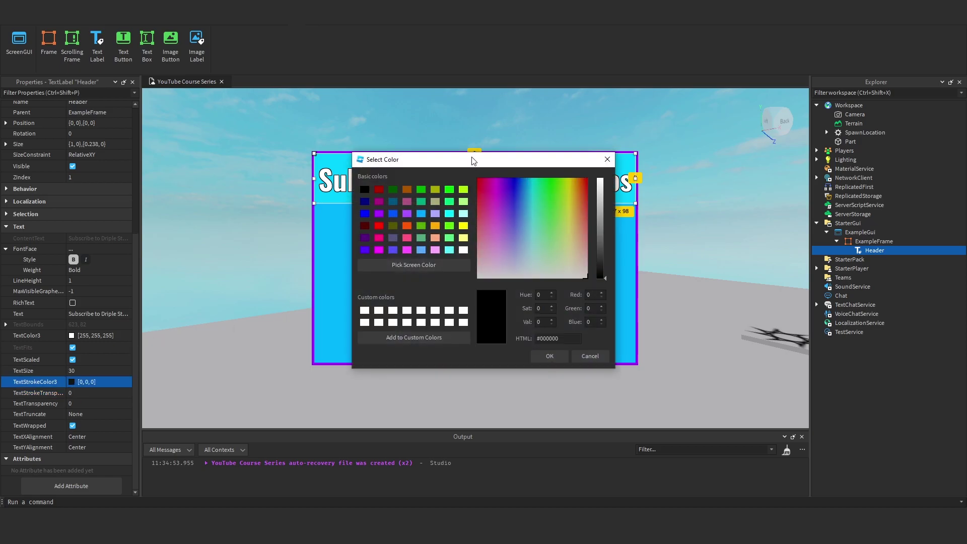
drag(476, 162, 514, 231)
mouse_move(628, 255)
mouse_down()
mouse_move(605, 235)
mouse_move(637, 248)
mouse_move(657, 385)
mouse_up()
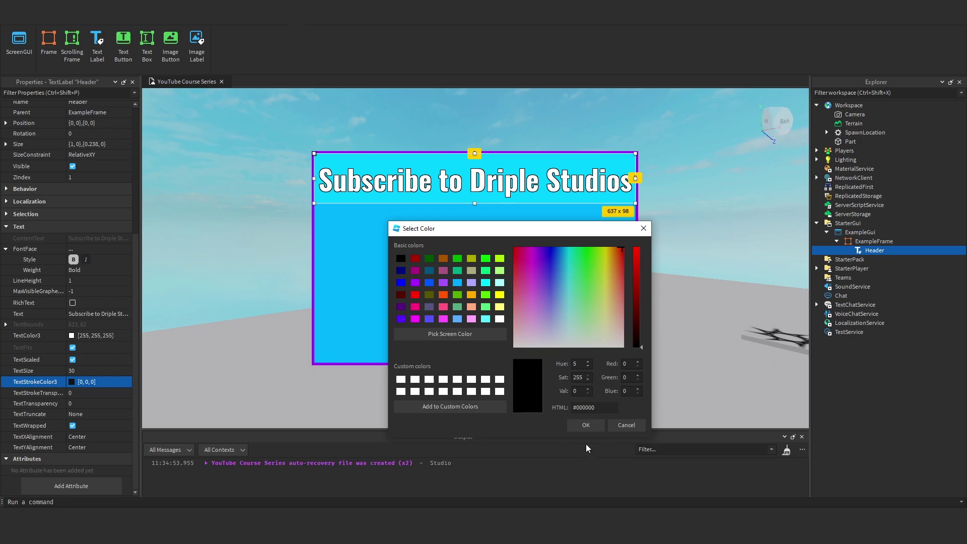
click(580, 427)
Try text transparency values of .5 and 1 on the Header label, and restore it to 0
click(86, 403)
text(.)
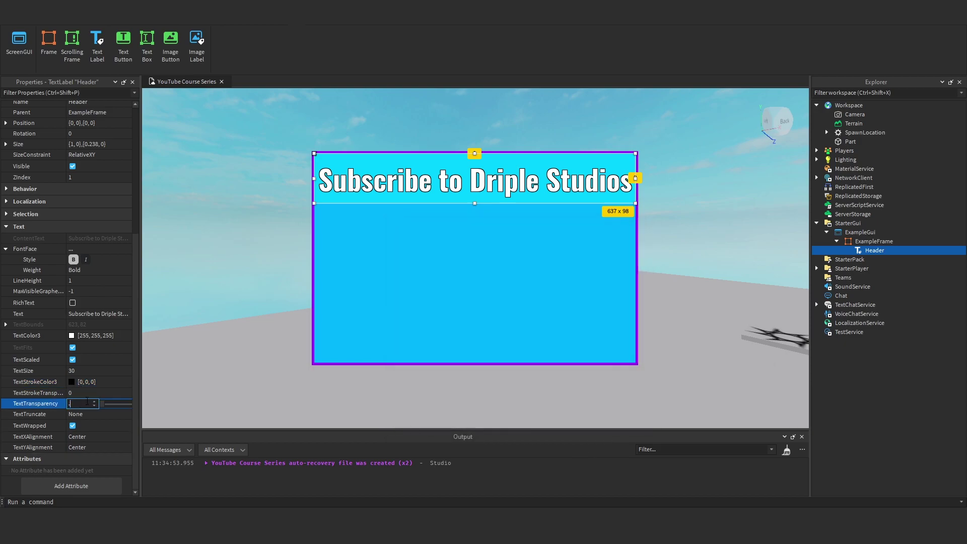
text(5)
key(Return)
text(1)
key(Return)
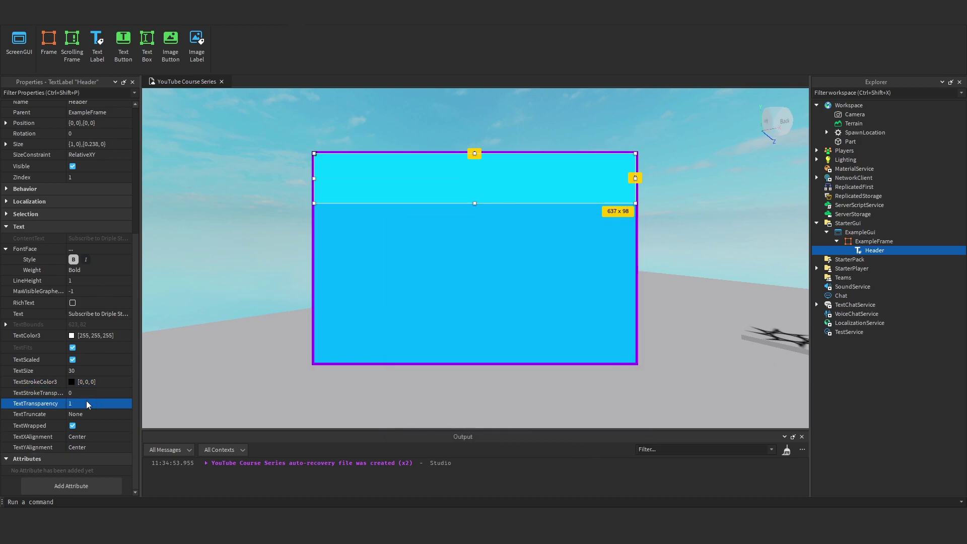
text(0)
key(Return)
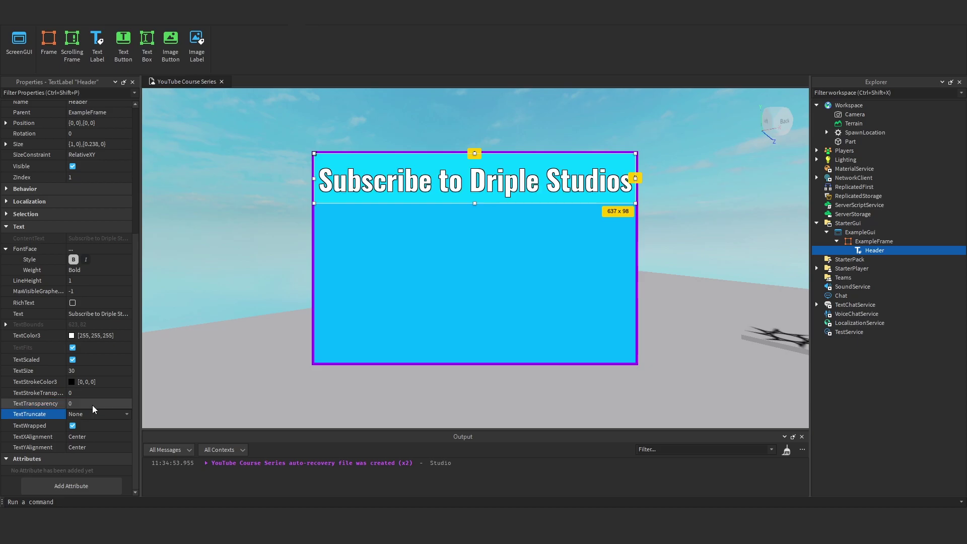
Disable TextScaled on the Header label and set its text size to 100
click(66, 415)
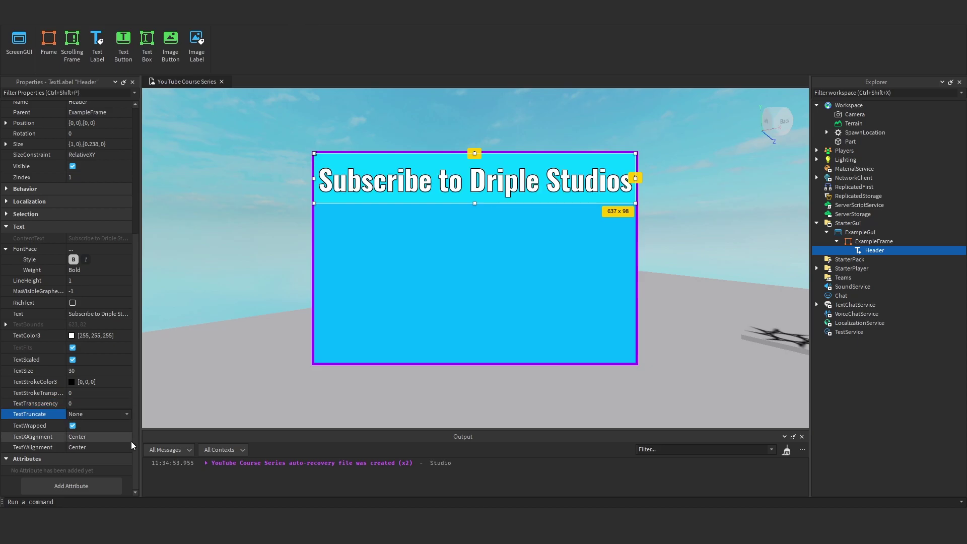
click(72, 360)
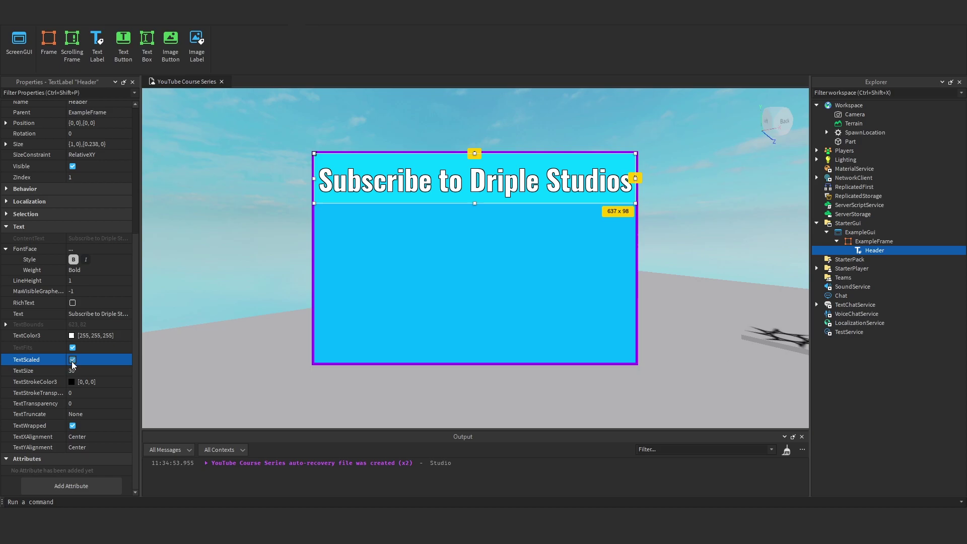
click(71, 370)
text(100)
key(Return)
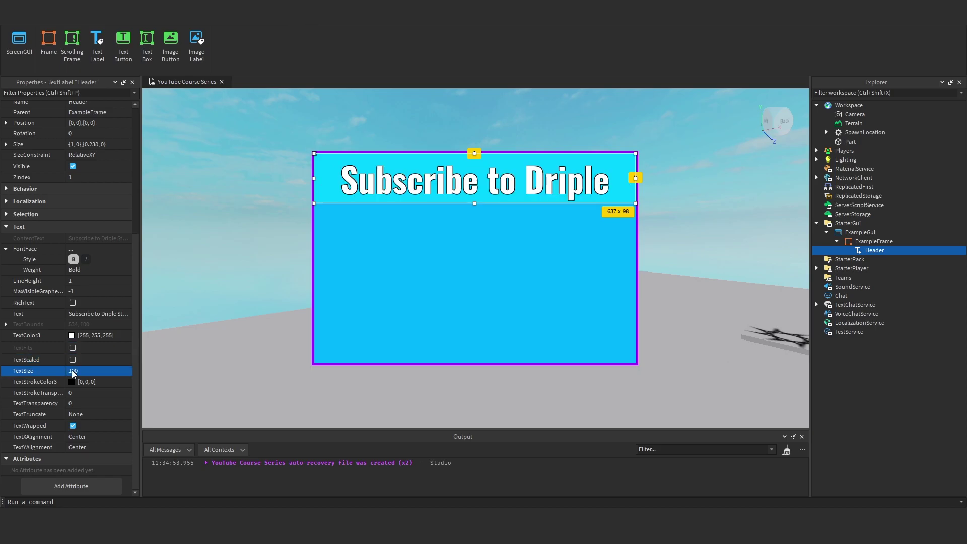
Try AtEnd text truncation on the Header label, and set TextTruncate back to None
click(77, 411)
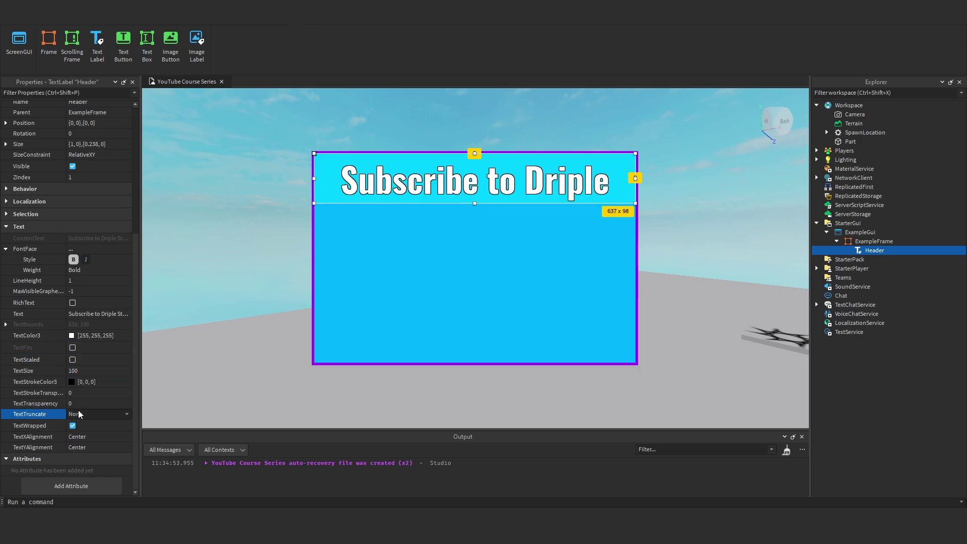
click(88, 425)
click(705, 240)
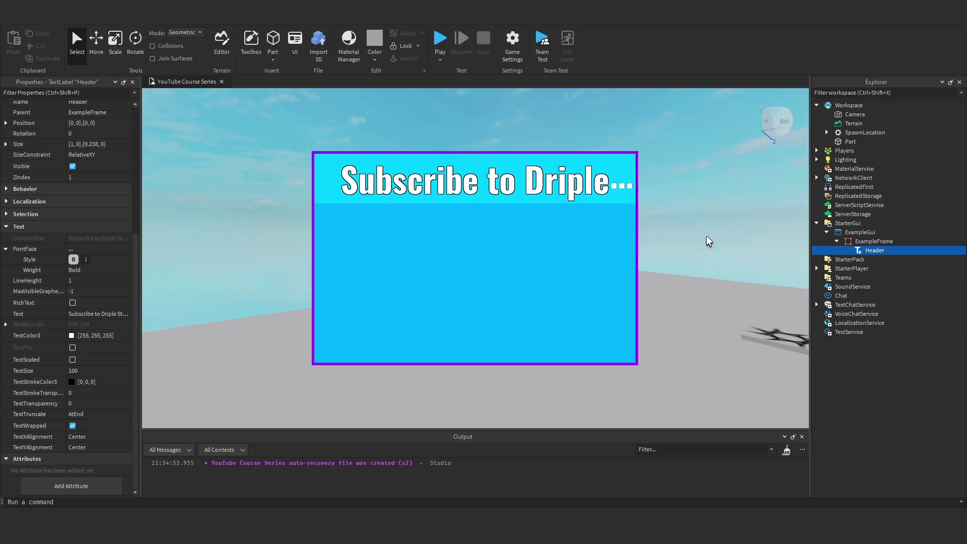
right_drag(706, 240, 647, 171)
click(874, 250)
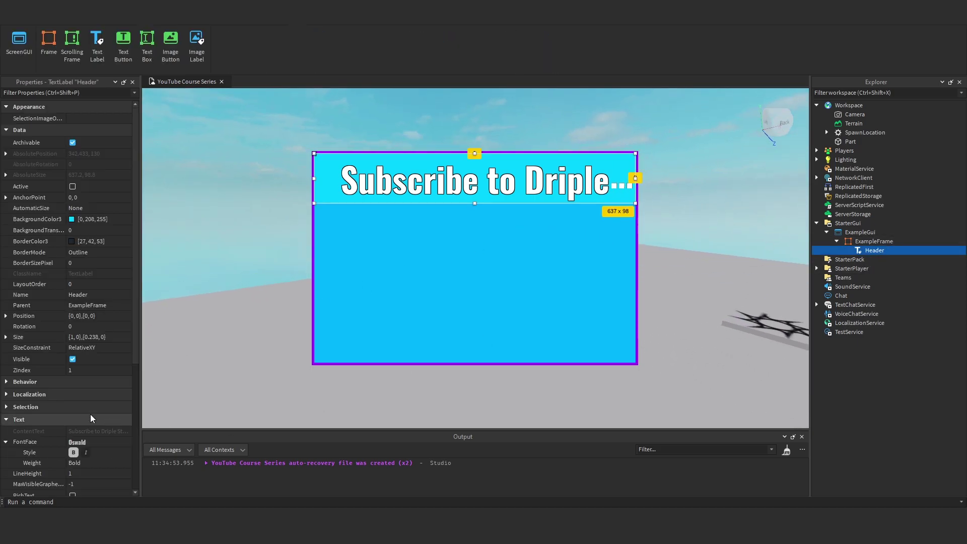
scroll(76, 407, down, 5)
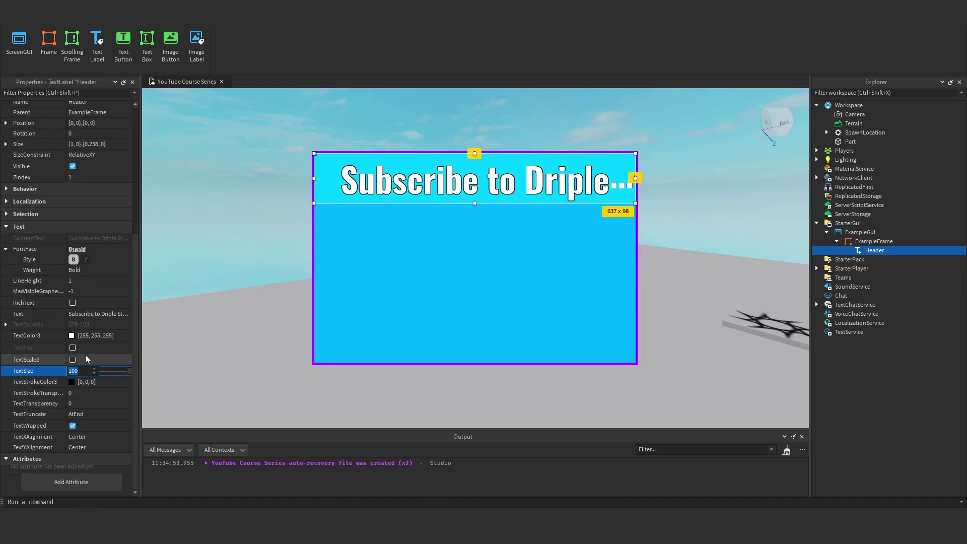
click(123, 414)
click(123, 426)
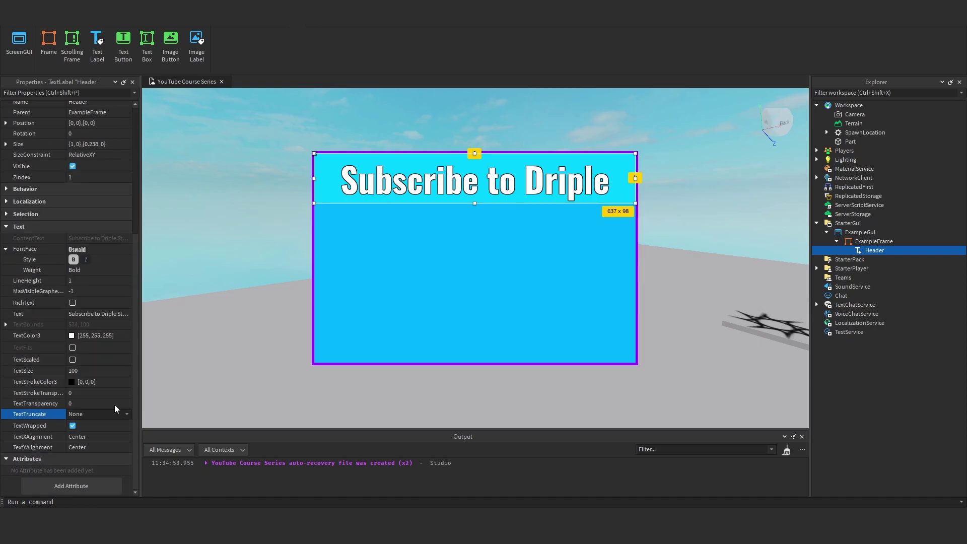
Toggle TextScaled and TextWrapped on the Header label to compare them, finishing with both enabled
click(90, 360)
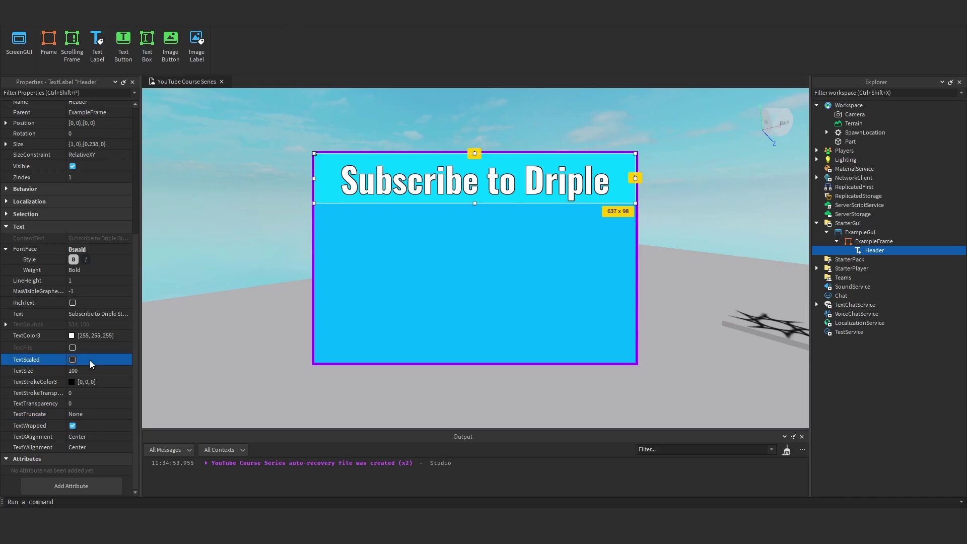
click(95, 417)
click(72, 426)
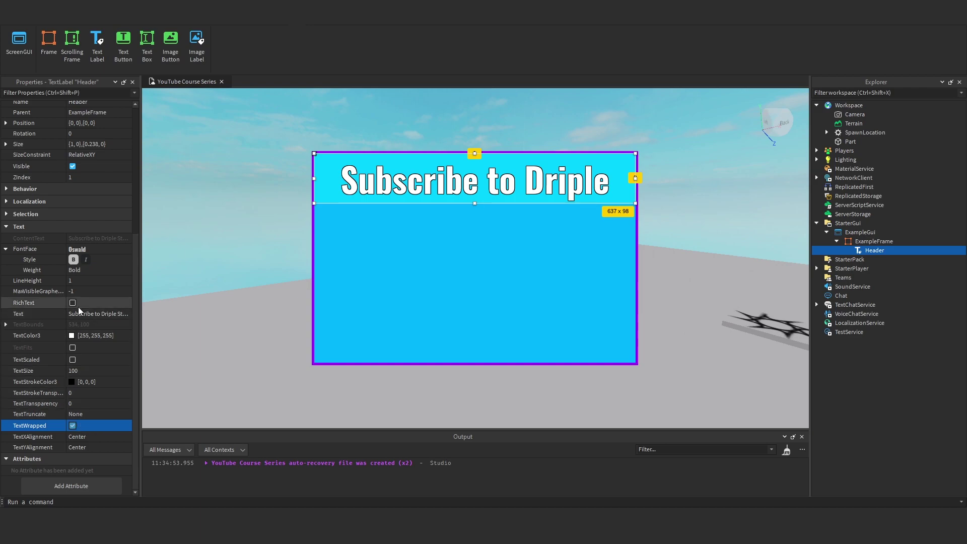
click(75, 424)
click(74, 423)
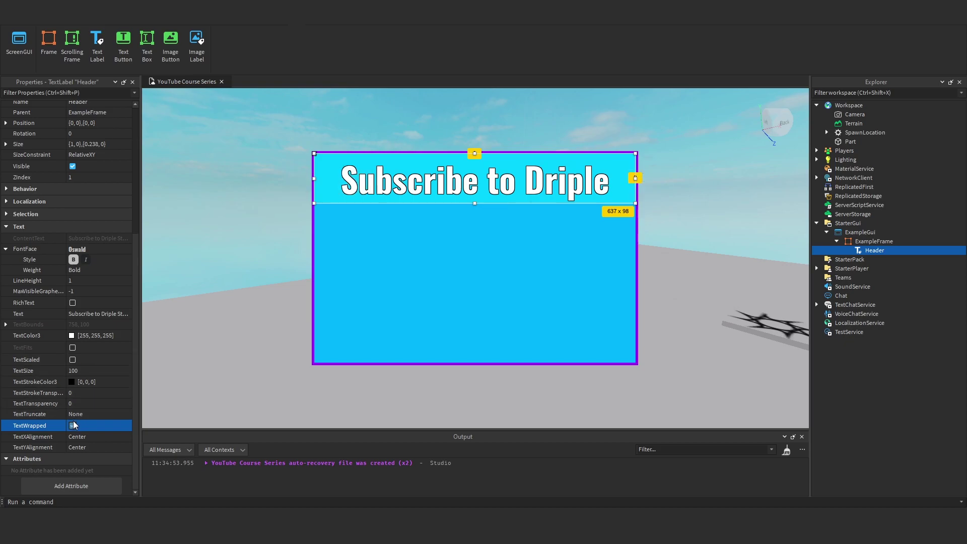
click(89, 362)
click(85, 361)
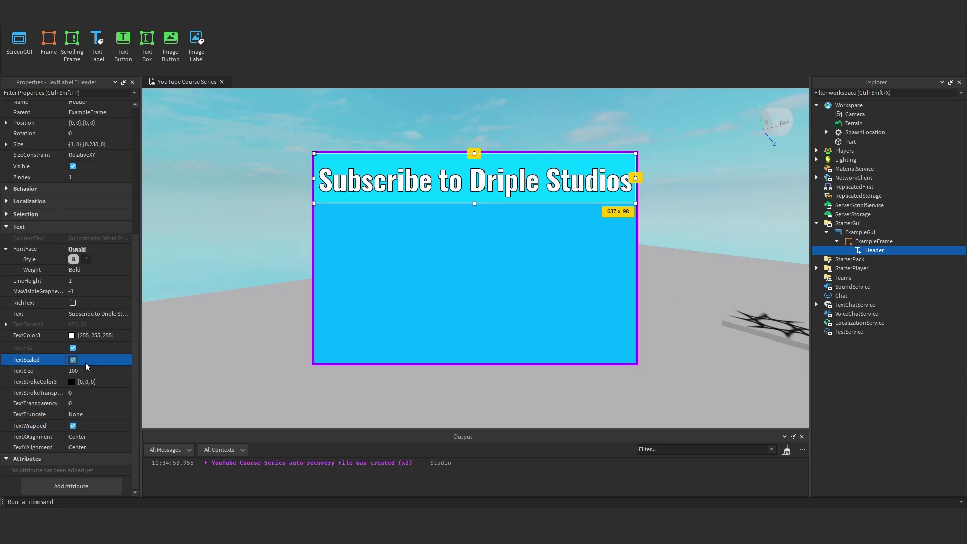
Turn off TextWrapped on the Header label and try text sizes such as 50, 25 and 200
click(75, 428)
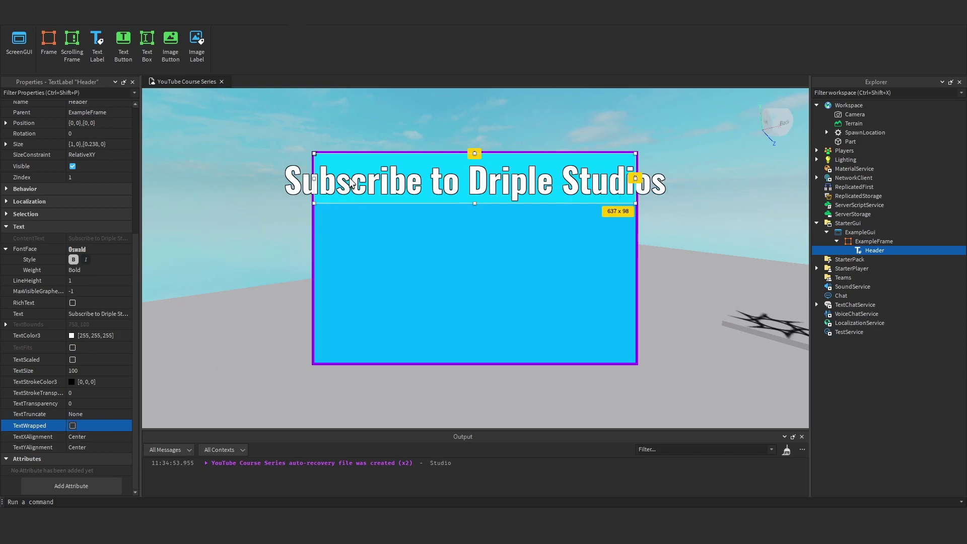
click(94, 371)
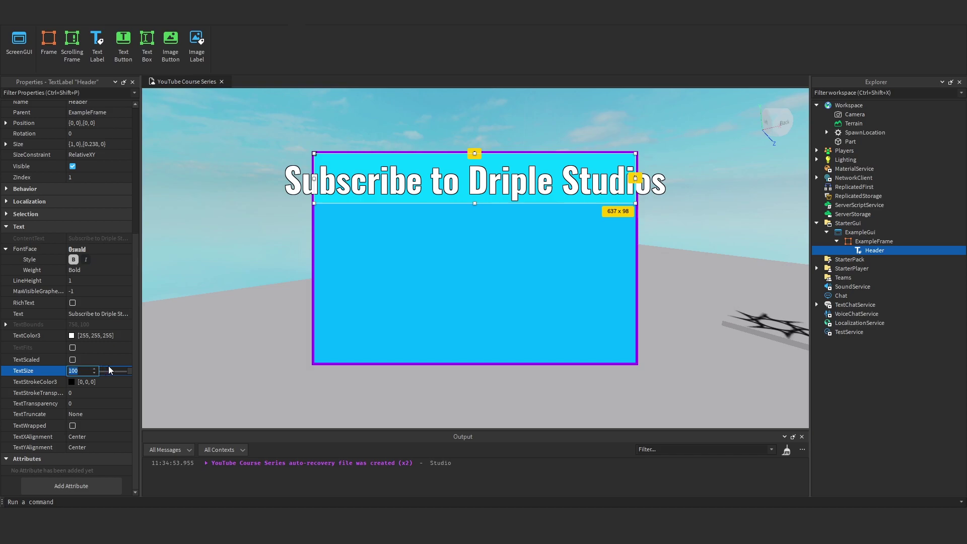
click(96, 372)
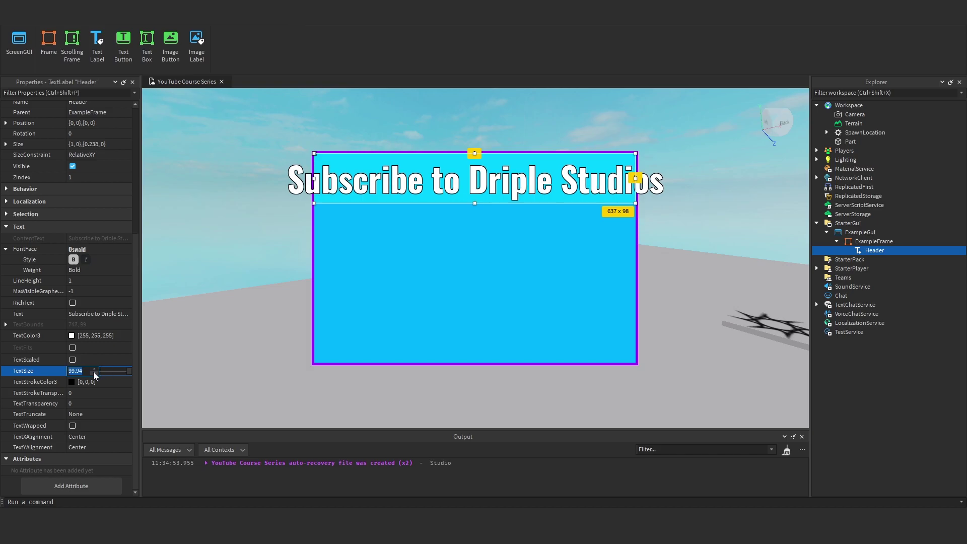
text(50)
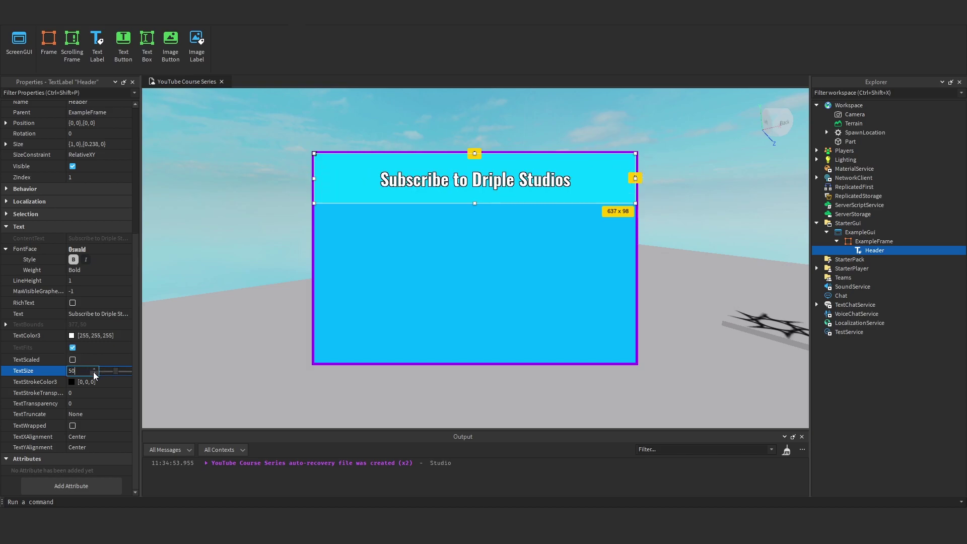
key(BackSpace)
key(BackSpace)
text(200)
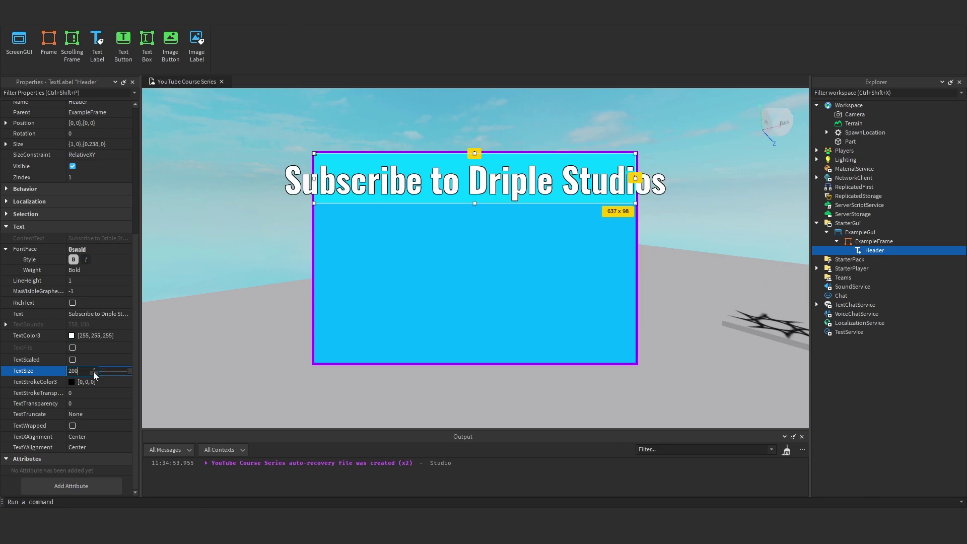
key(BackSpace)
key(BackSpace)
text(70)
key(BackSpace)
key(BackSpace)
key(BackSpace)
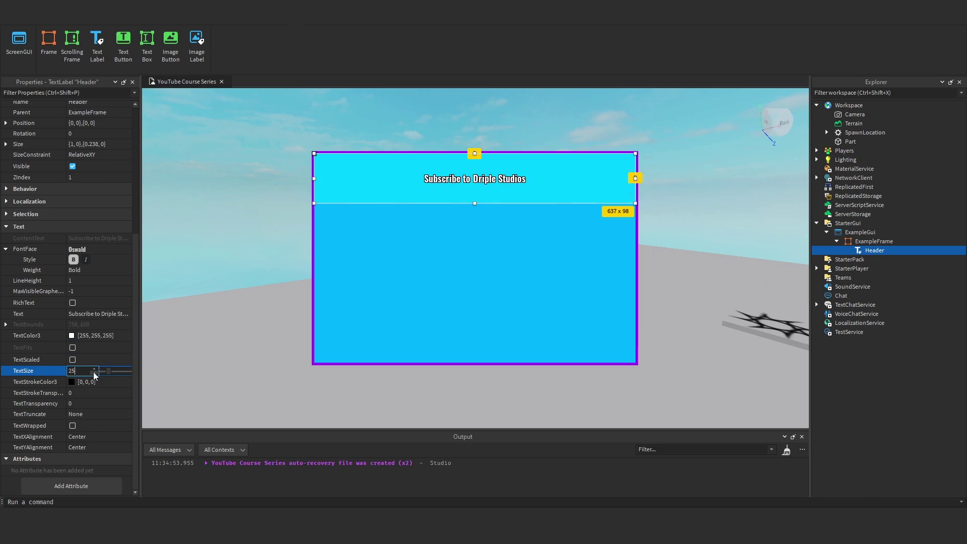
text(5200)
key(BackSpace)
key(BackSpace)
text(200)
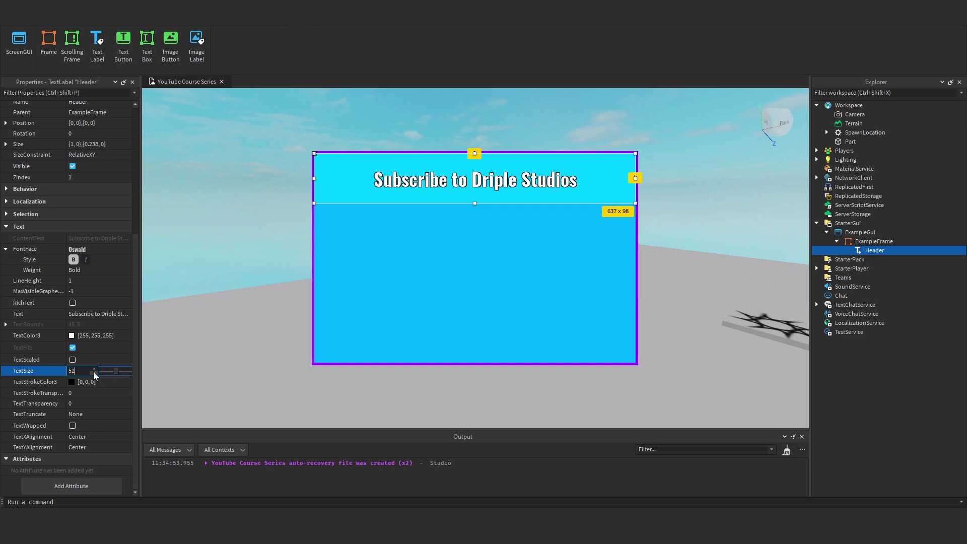
key(BackSpace)
key(BackSpace)
key(BackSpace)
key(BackSpace)
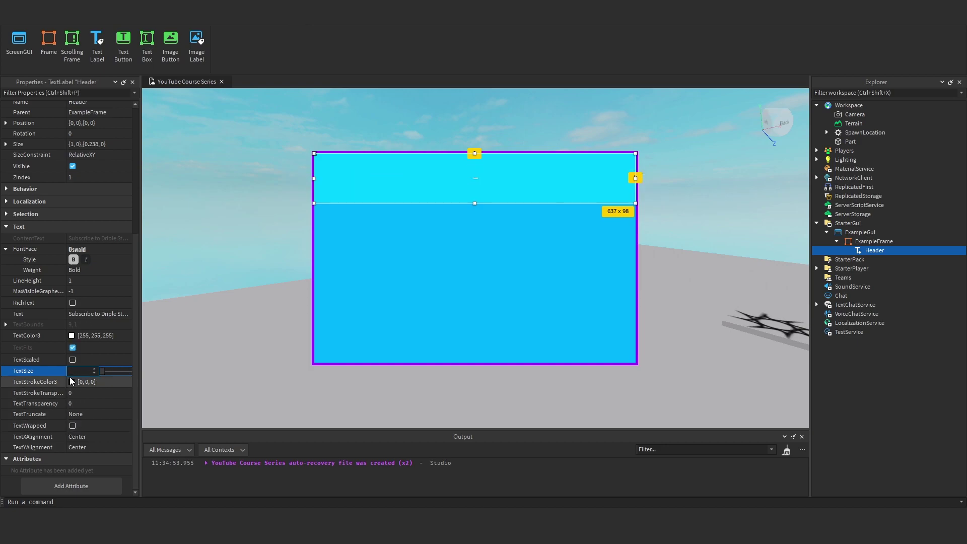
text(200)
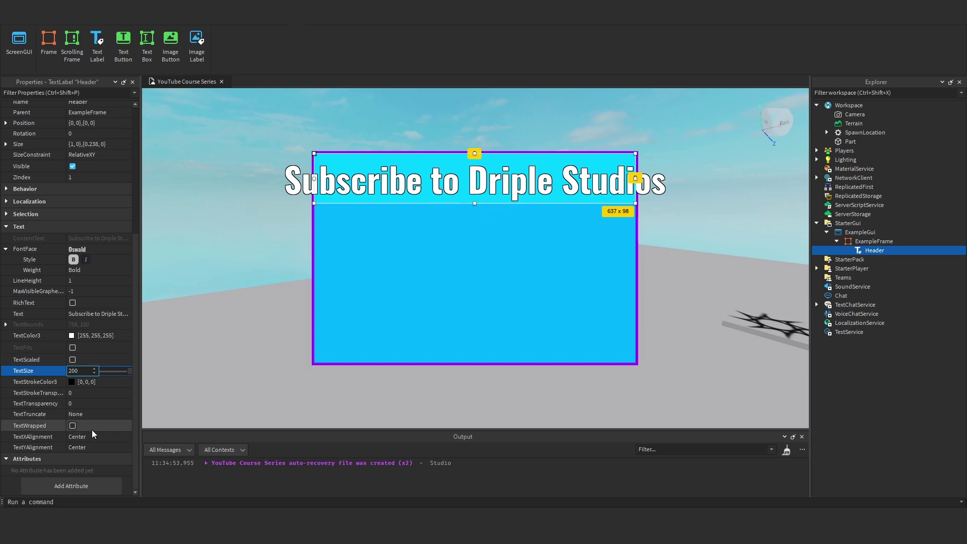
Re-enable TextWrapped and TextScaled on the Header label
click(72, 425)
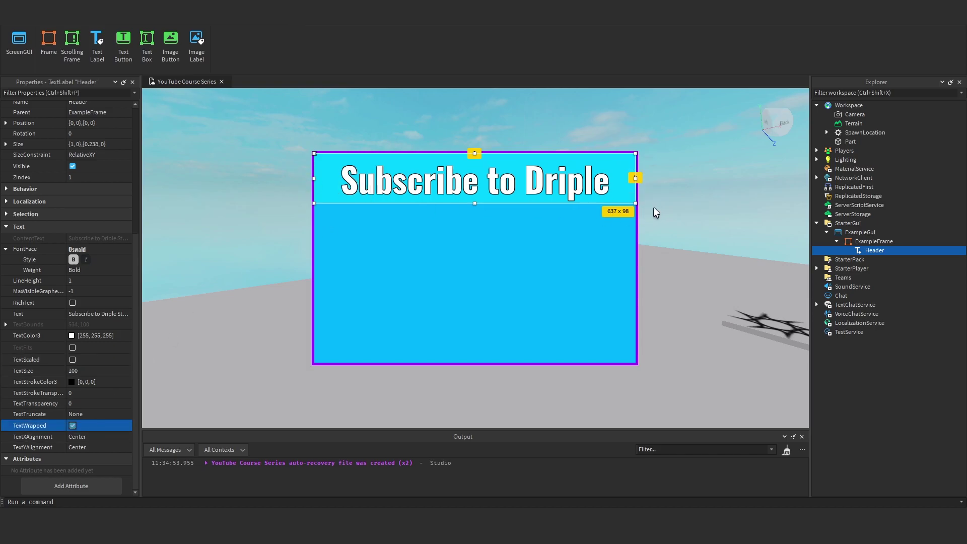
click(72, 359)
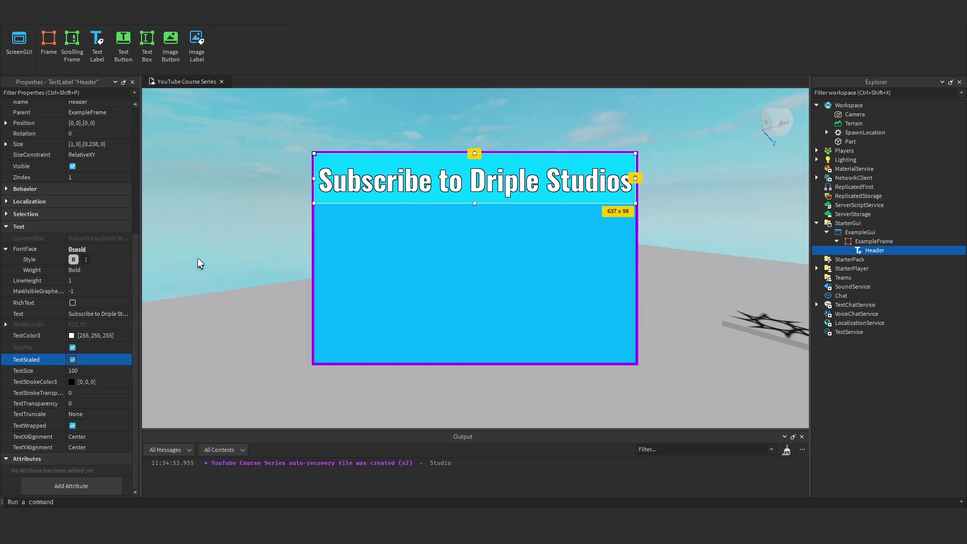
Try Left and Right for the Header label's TextXAlignment, and set it back to Center
click(93, 437)
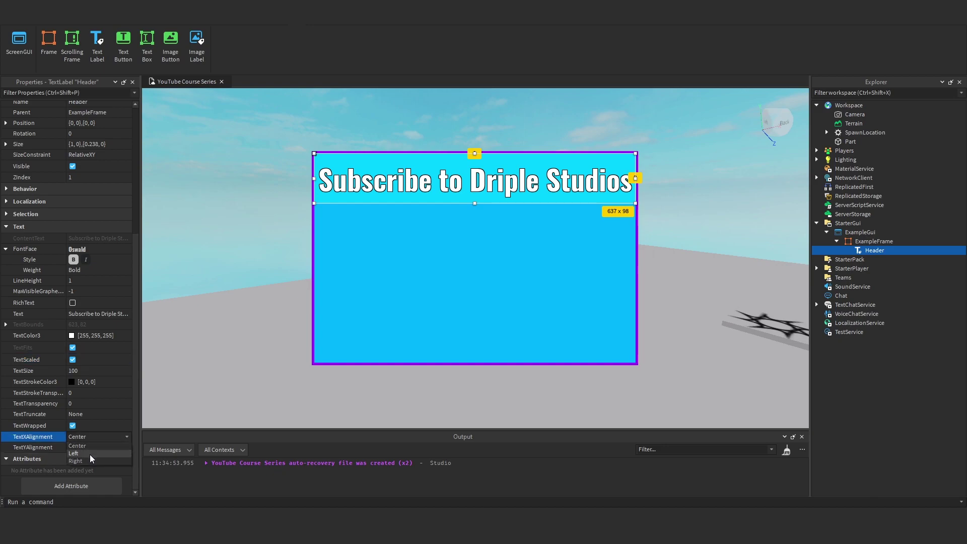
click(89, 453)
click(91, 435)
click(91, 460)
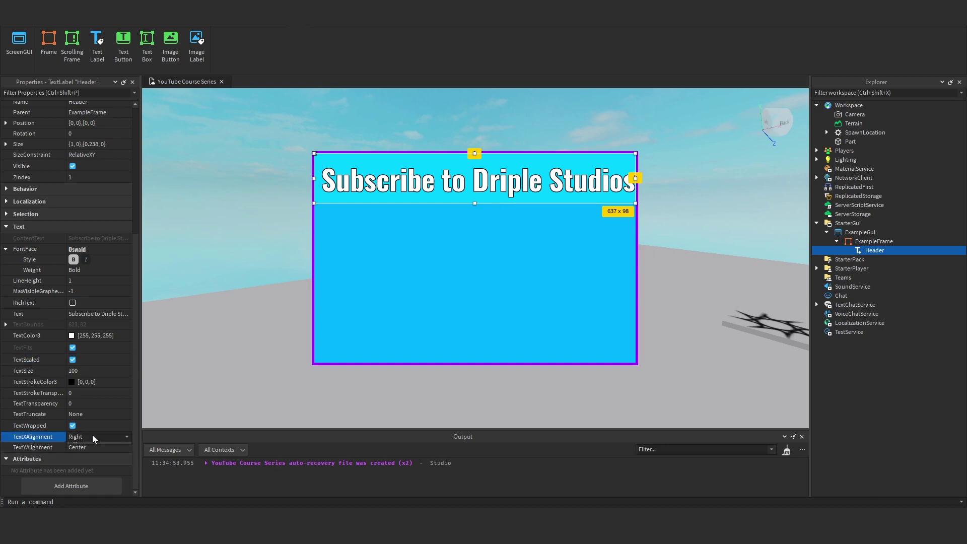
click(86, 448)
click(86, 447)
Try Bottom and Top for the Header label's TextYAlignment, and set it back to Center
click(86, 448)
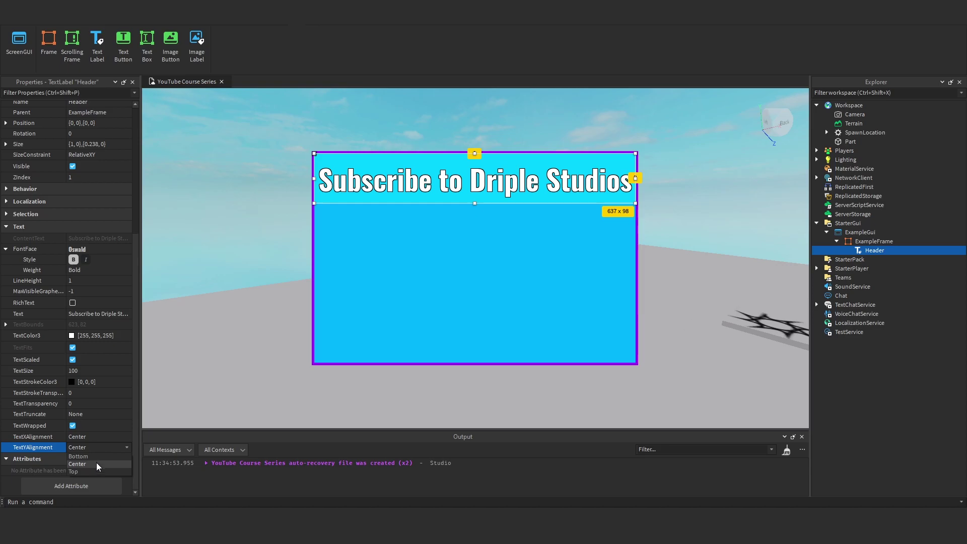
click(96, 456)
click(95, 448)
click(95, 472)
click(93, 447)
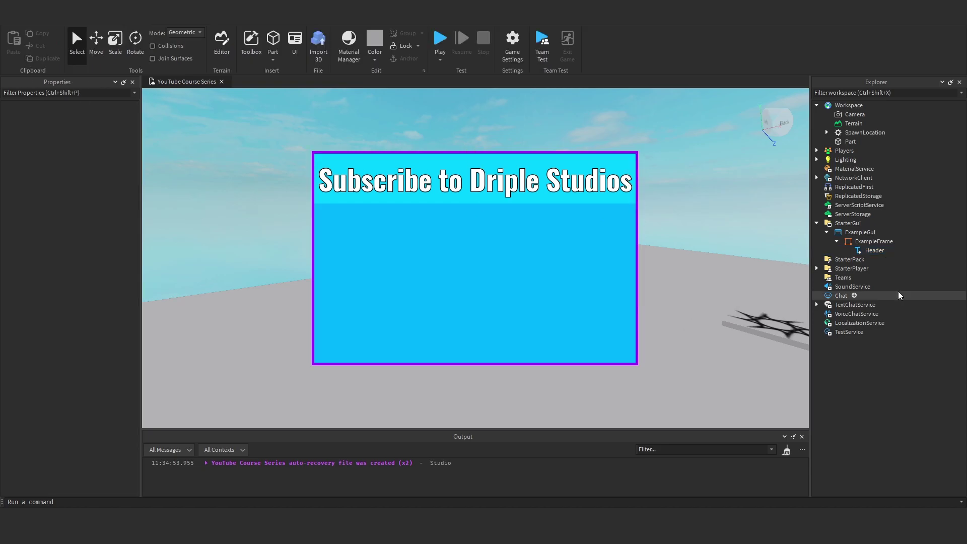
Duplicate the Header label and place the copy below it, resized to fill the rest of ExampleFrame
click(873, 256)
click(869, 253)
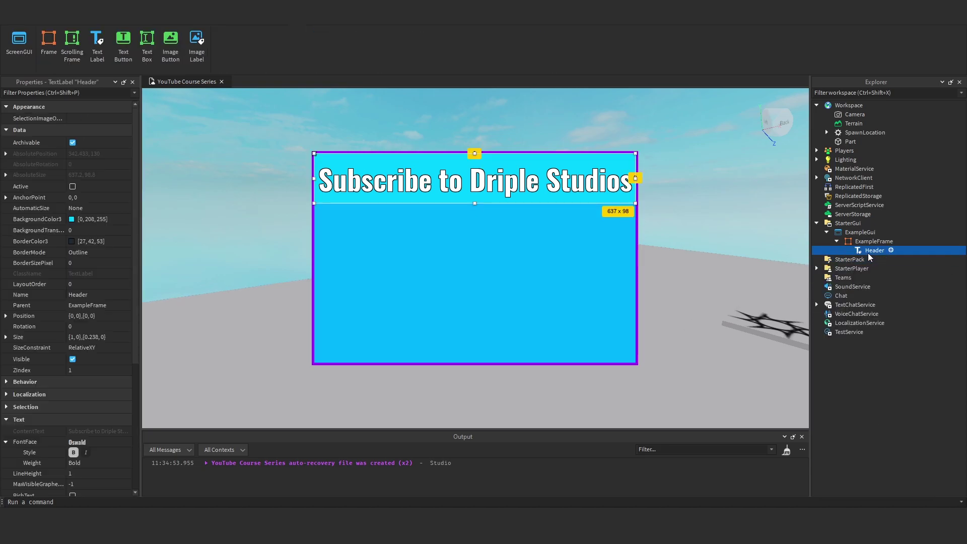
key(ctrl+d)
drag(488, 201, 474, 362)
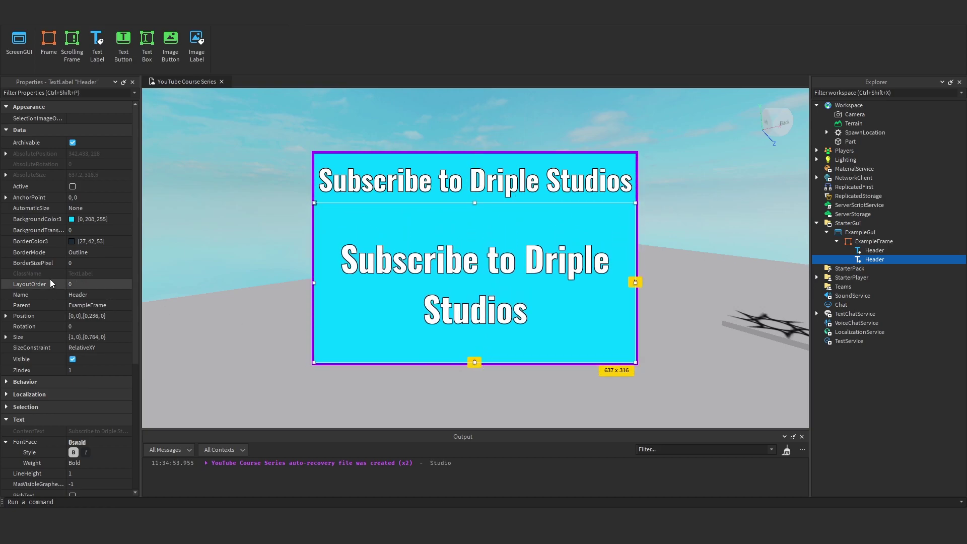
Set the duplicated label's BackgroundTransparency to 1
click(91, 230)
text(1)
key(Return)
Change the duplicated label's text to "We would greatly appreciate it. Thank you!"
scroll(100, 245, down, 3)
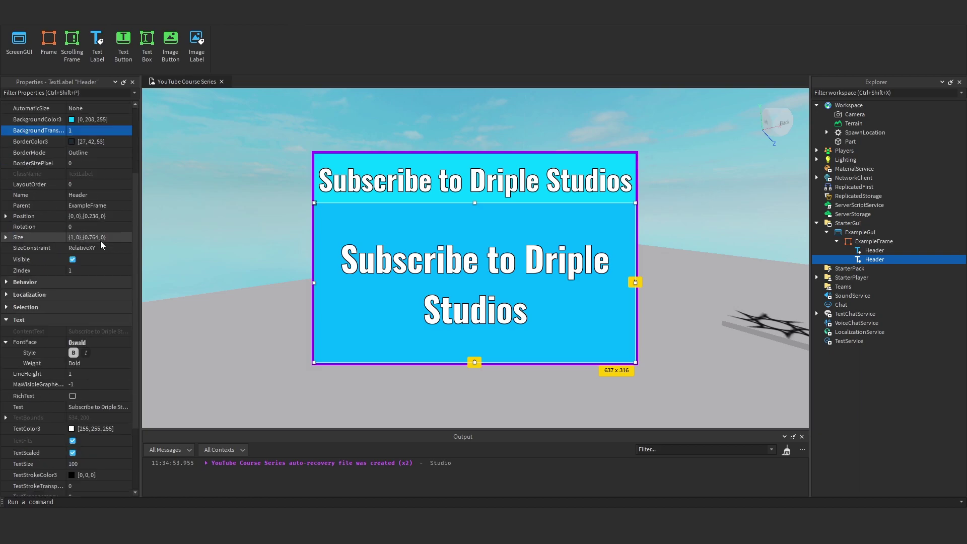
scroll(101, 245, down, 3)
click(103, 314)
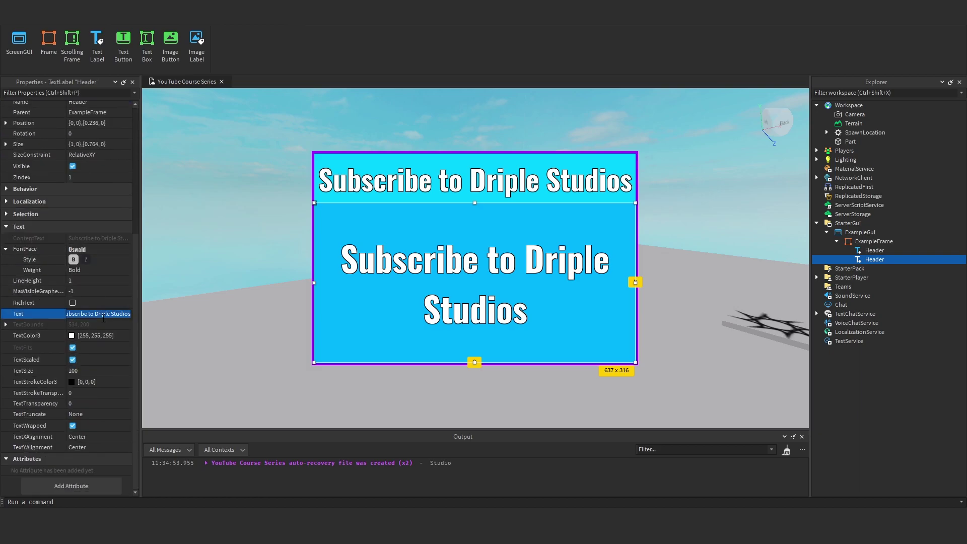
text(W)
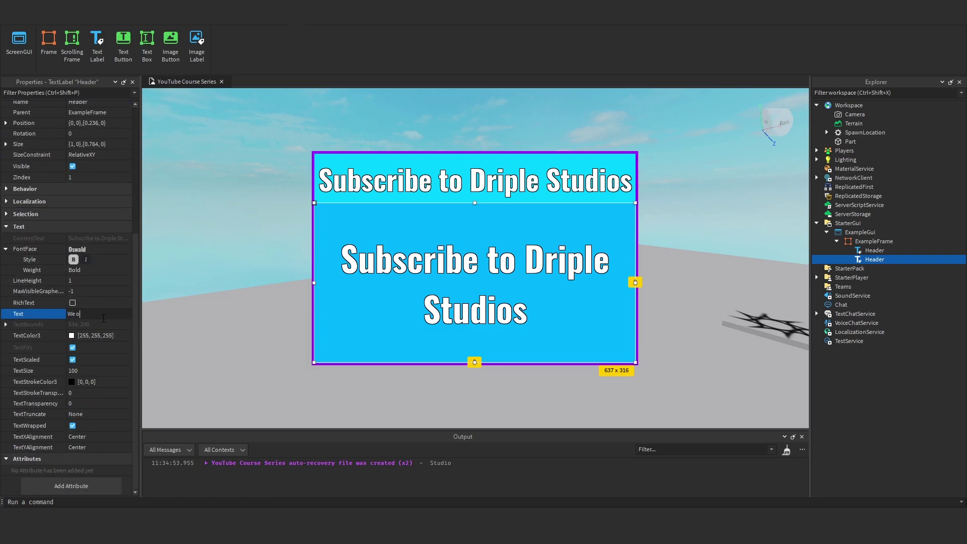
text(e would greatly appreciate it. Thank you!)
key(Return)
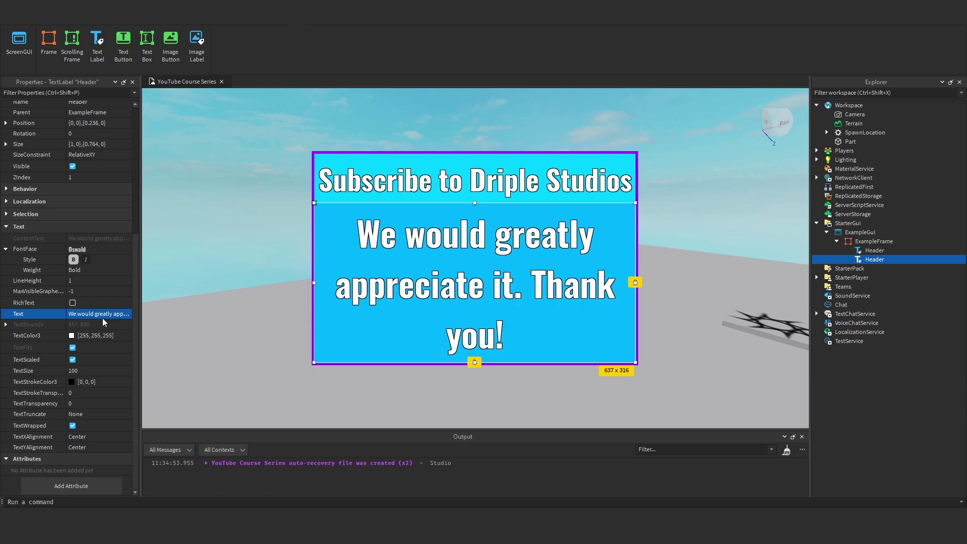
Disable TextScaled on the duplicated label and change its font to Denk One without bold
click(87, 358)
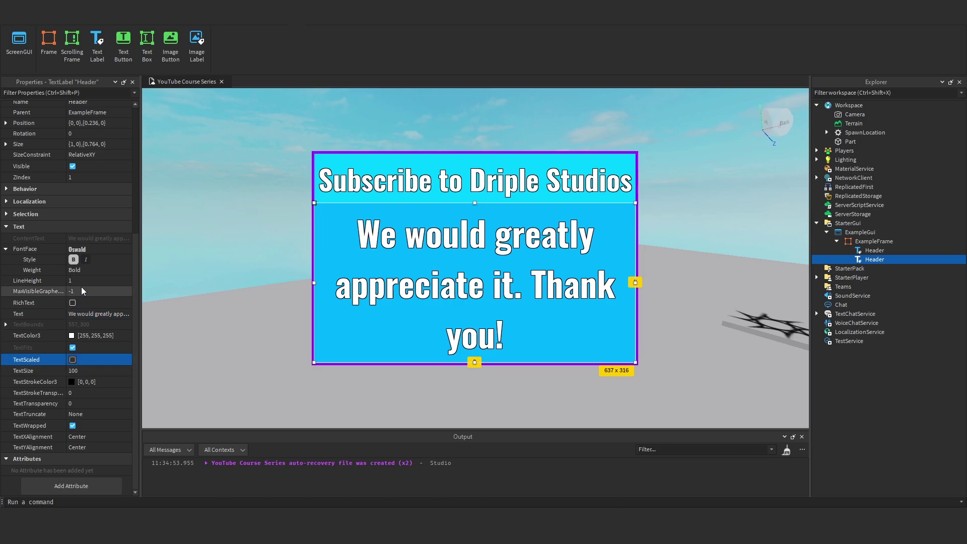
click(70, 261)
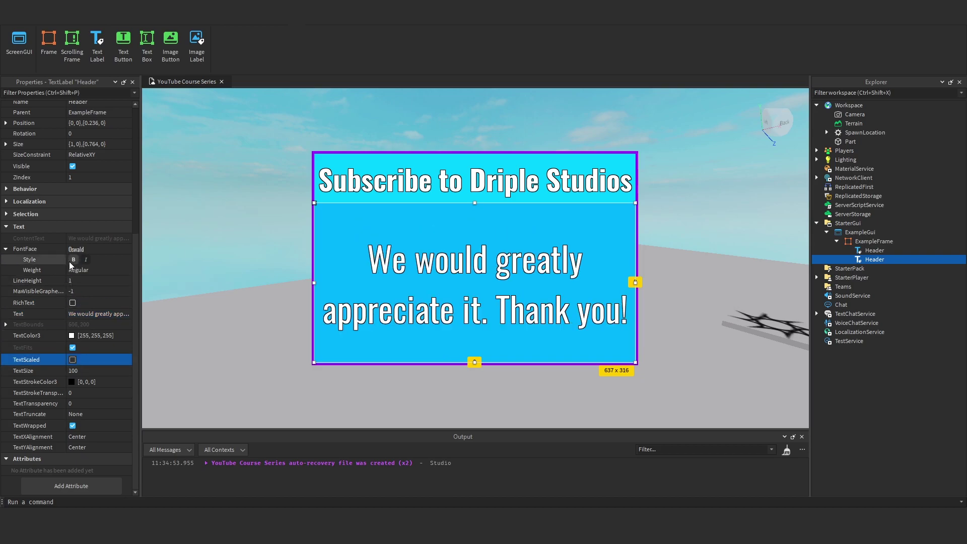
click(71, 252)
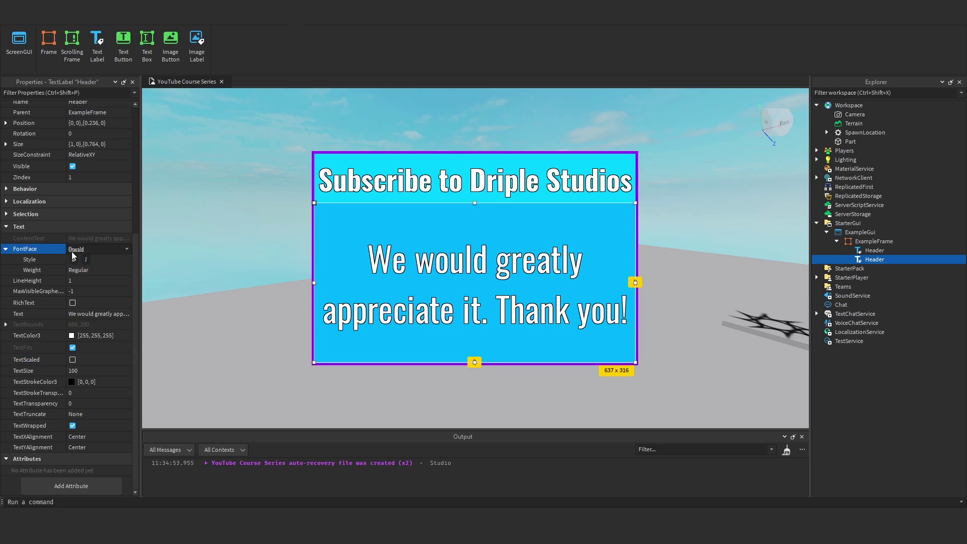
click(94, 316)
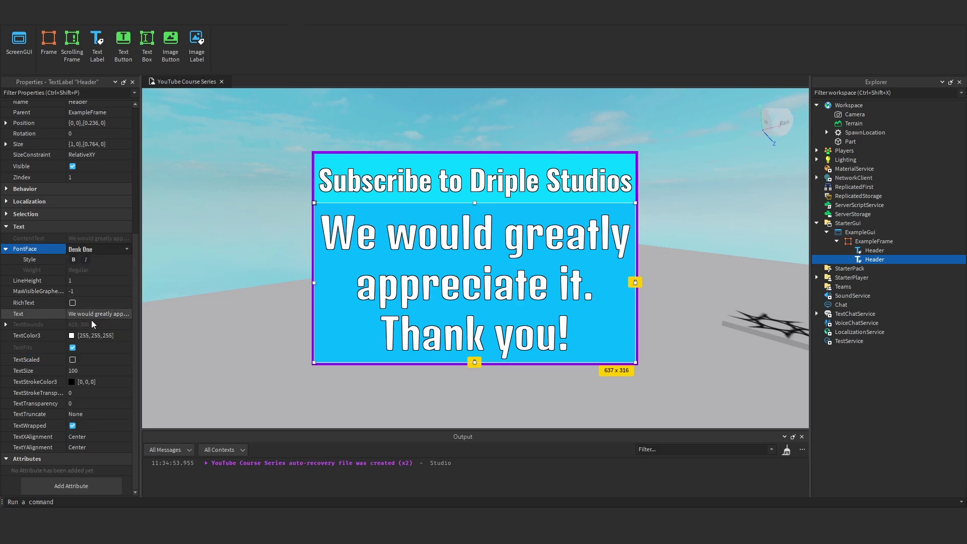
Reduce the duplicated label's text size until its message fits on two lines
click(95, 370)
drag(126, 370, 122, 371)
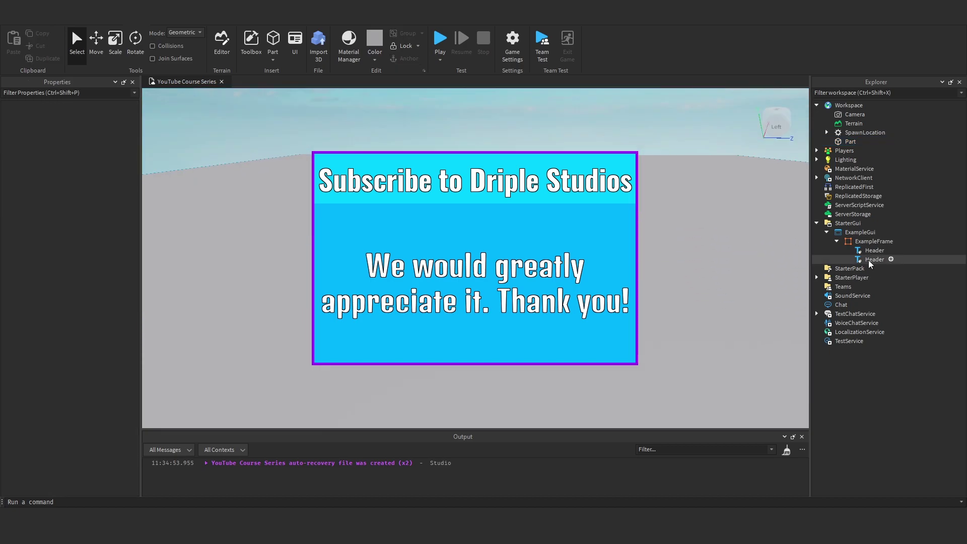
Rename the duplicated label under ExampleFrame as Description
click(852, 259)
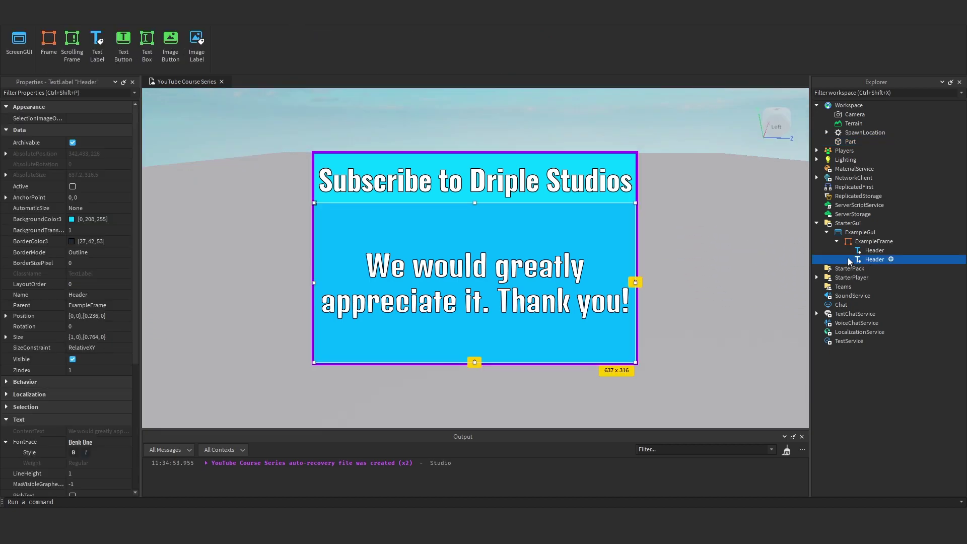
right_click(848, 258)
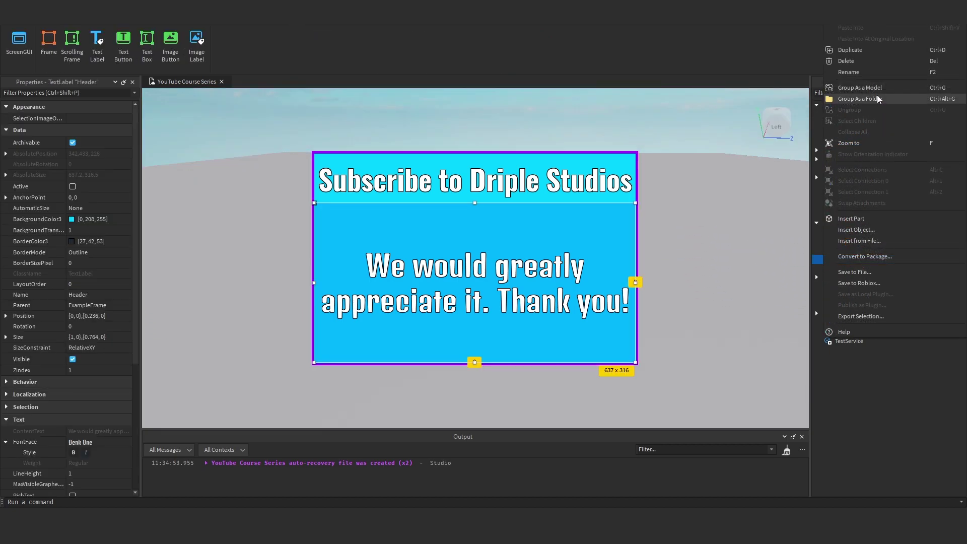
click(866, 71)
text(Desc)
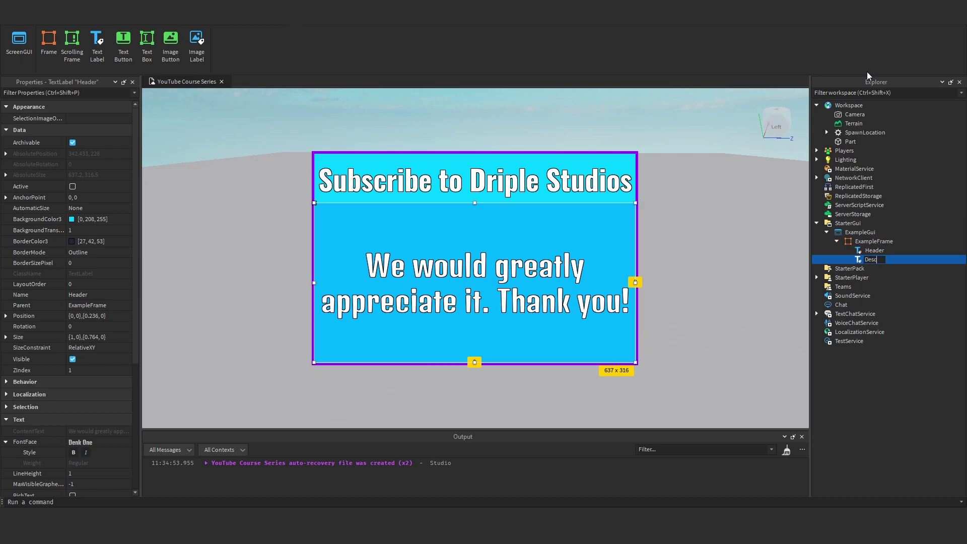
text(rip)
text(tion)
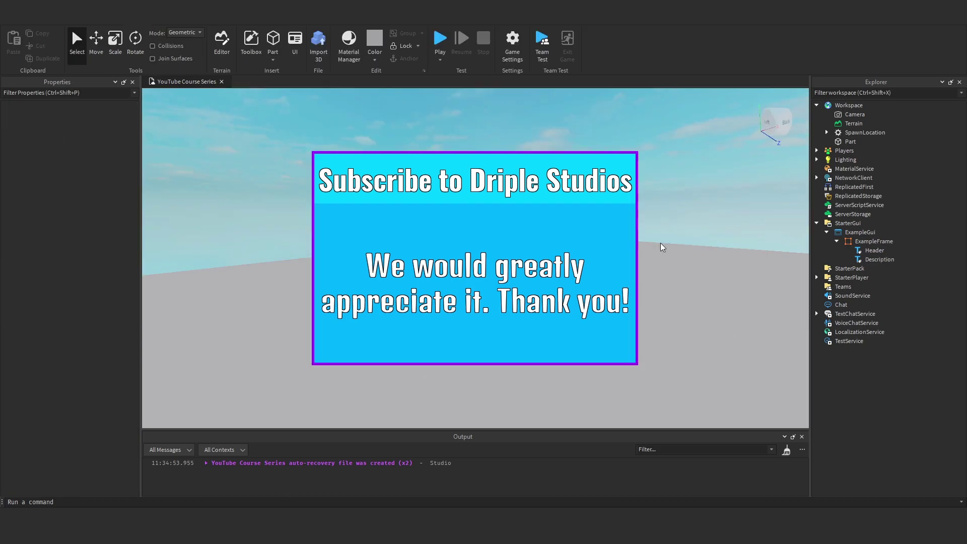
right_drag(658, 244, 702, 266)
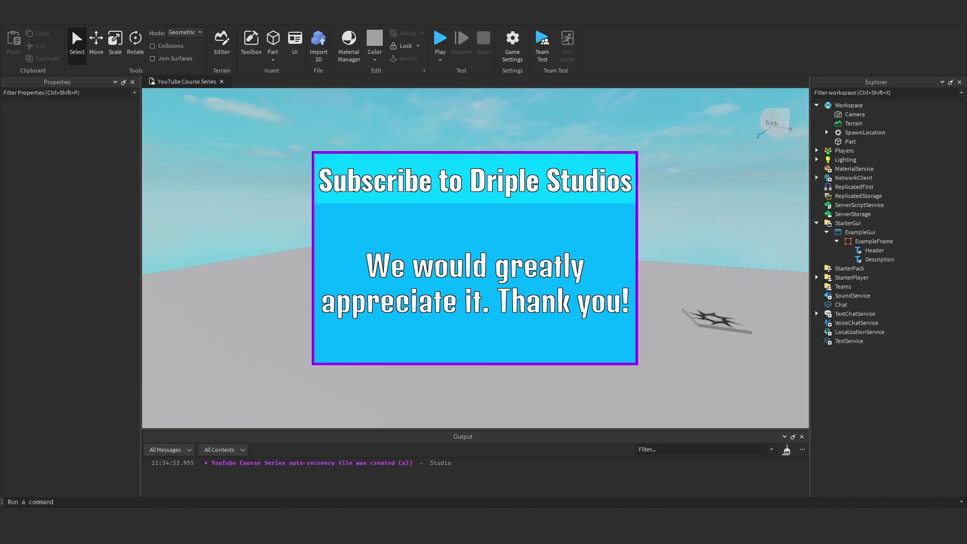